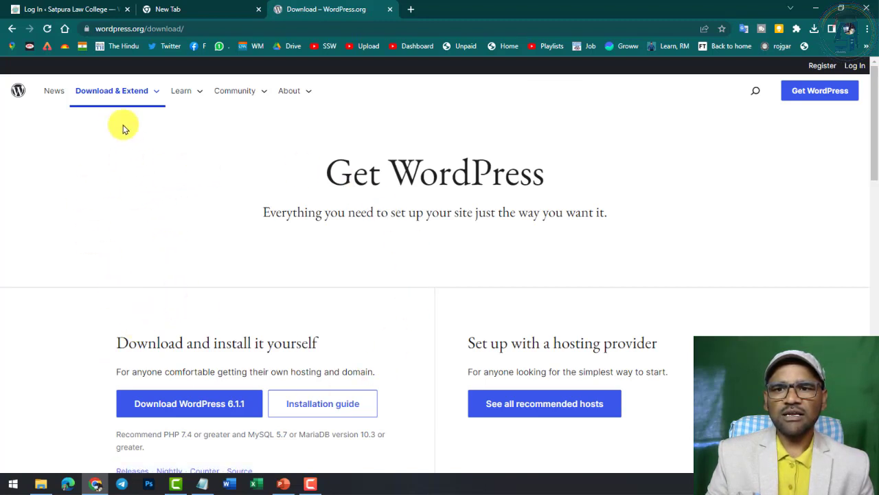
# Step: Look over the Download & Extend options and the self-install download section of the Get WordPress page
pyautogui.moveTo(114, 89)
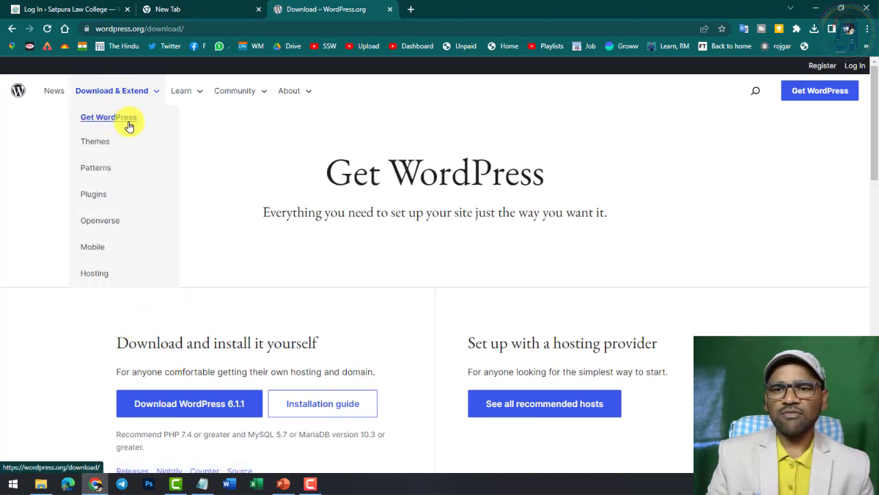
pyautogui.scroll(-2, 209, 282)
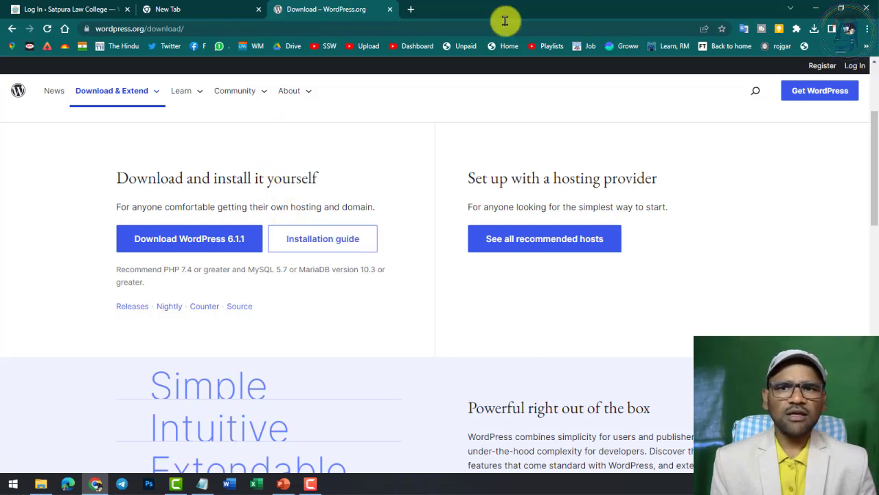
# Step: Switch to the Satpura Law College login page and examine its username and password fields
pyautogui.click(74, 9)
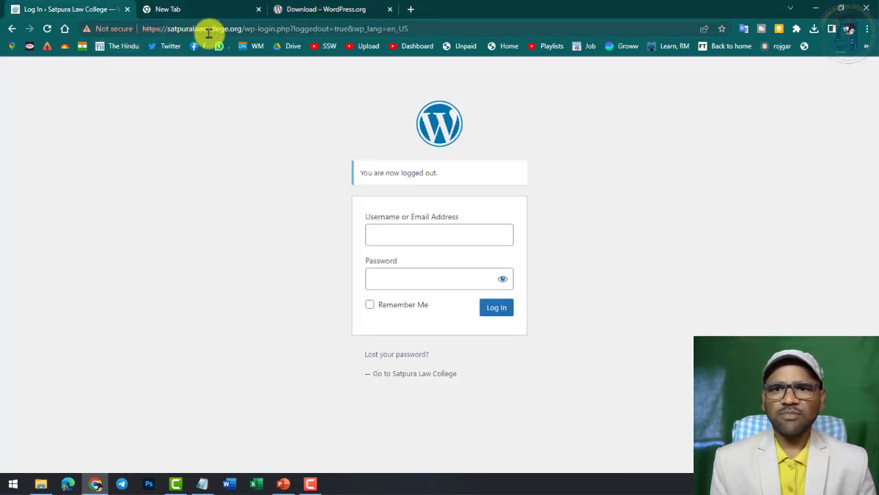
pyautogui.click(398, 234)
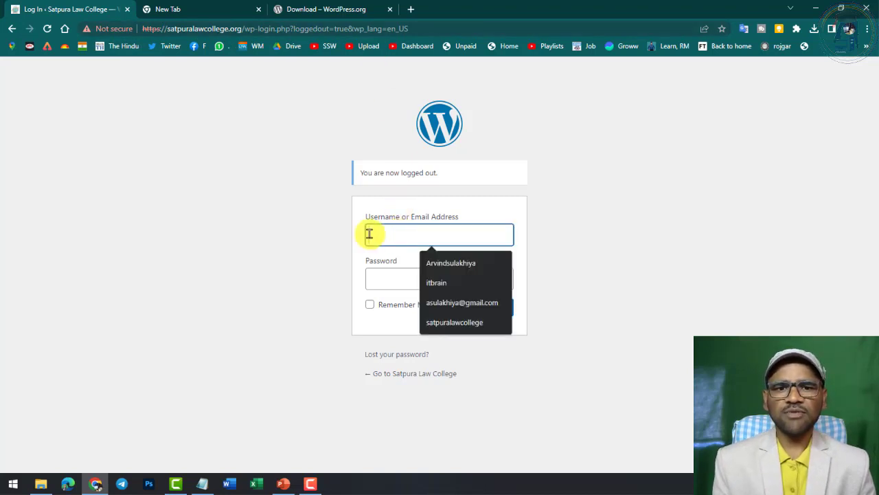
pyautogui.click(337, 234)
pyautogui.click(408, 283)
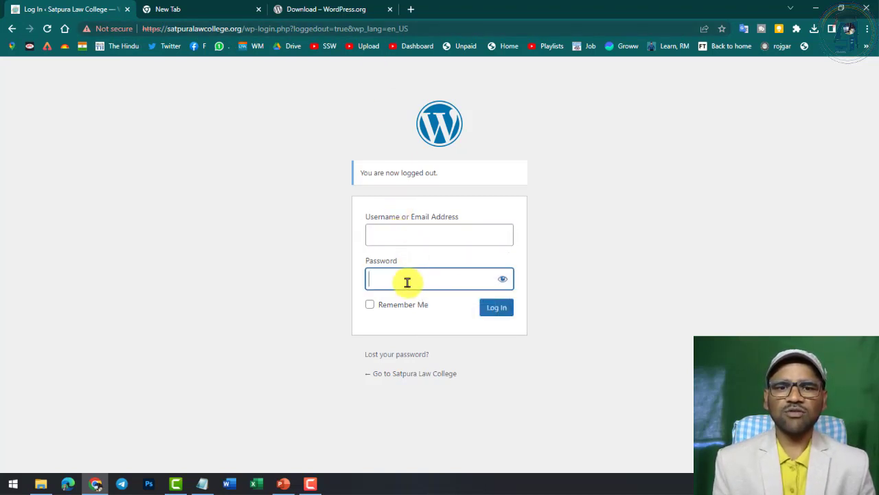
pyautogui.click(401, 233)
pyautogui.click(343, 245)
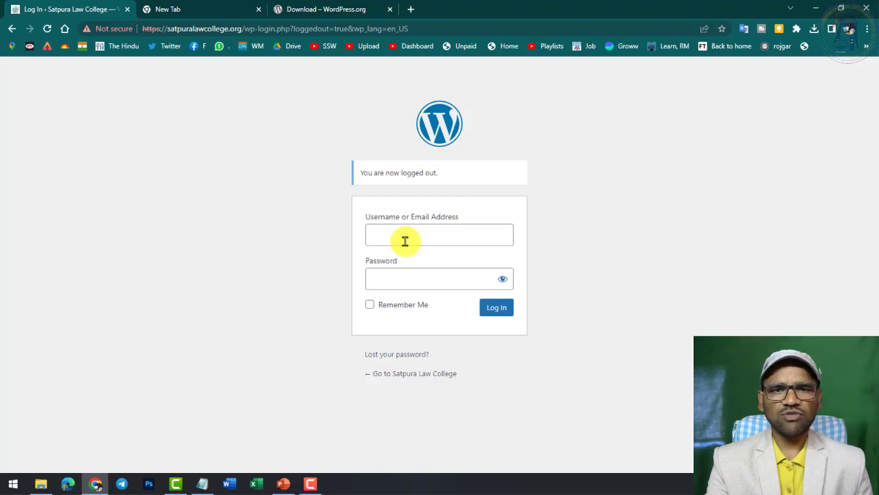
# Step: Return to the WordPress.org download page and look at the Download WordPress 6.1.1 option
pyautogui.click(316, 9)
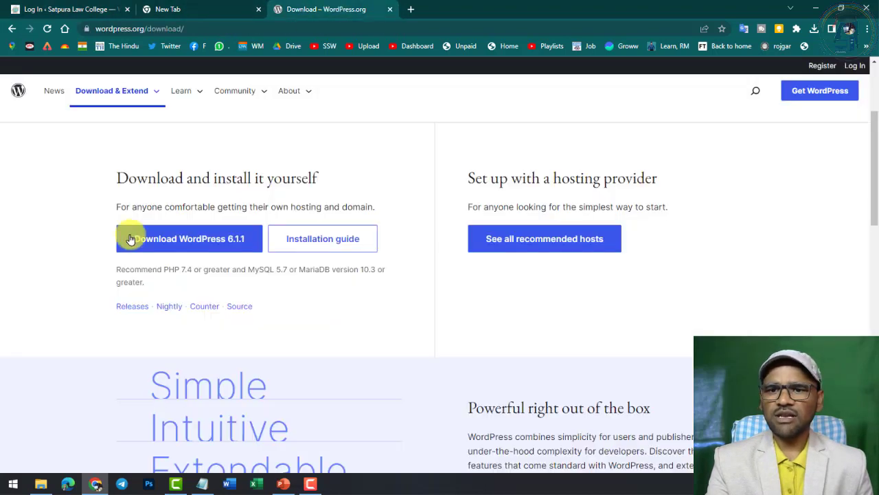
pyautogui.click(198, 254)
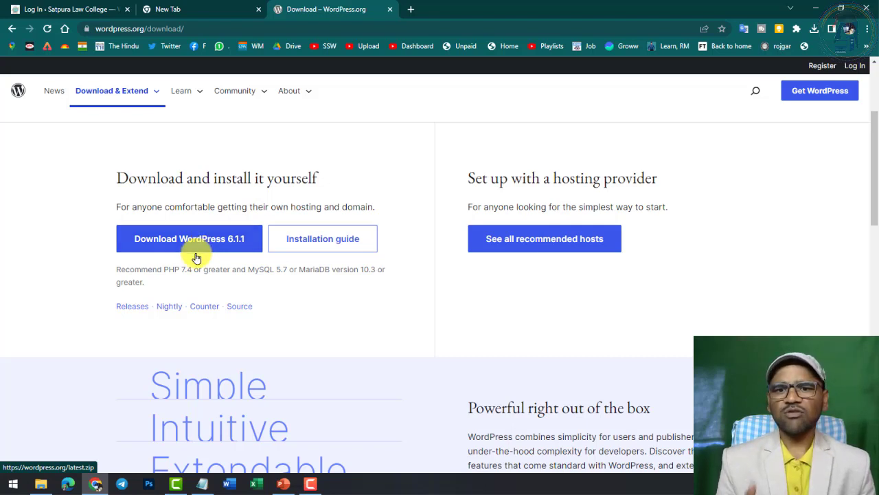
# Step: Open the Satpura Law College admin dashboard and collapse the Limit Login Attempts Reloaded widget
pyautogui.click(113, 9)
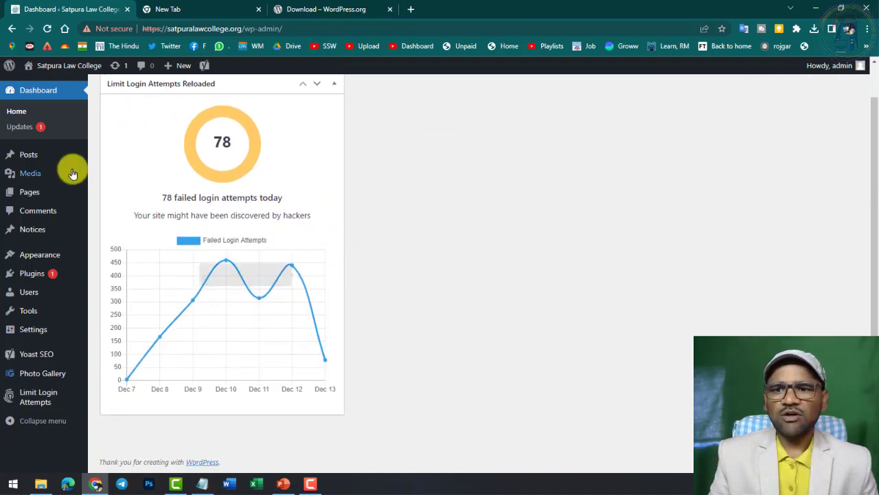
pyautogui.moveTo(17, 144)
pyautogui.click(38, 89)
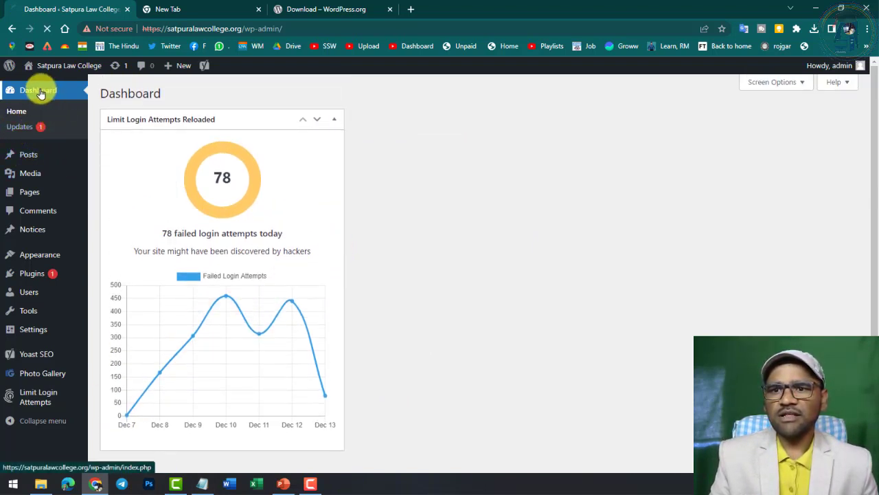
pyautogui.click(333, 121)
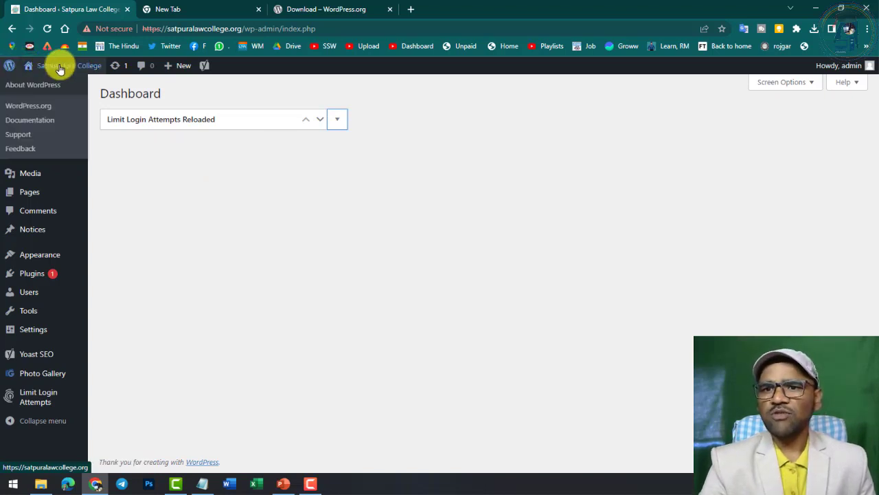
# Step: Examine the site link, the dashboard's Home and Updates entries, and the options under Posts, Media, Pages and Notices
pyautogui.moveTo(71, 68)
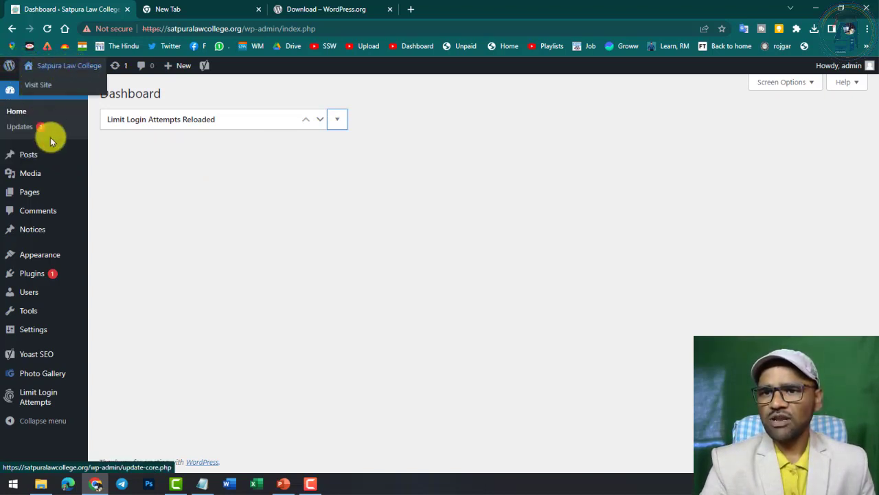
pyautogui.click(20, 114)
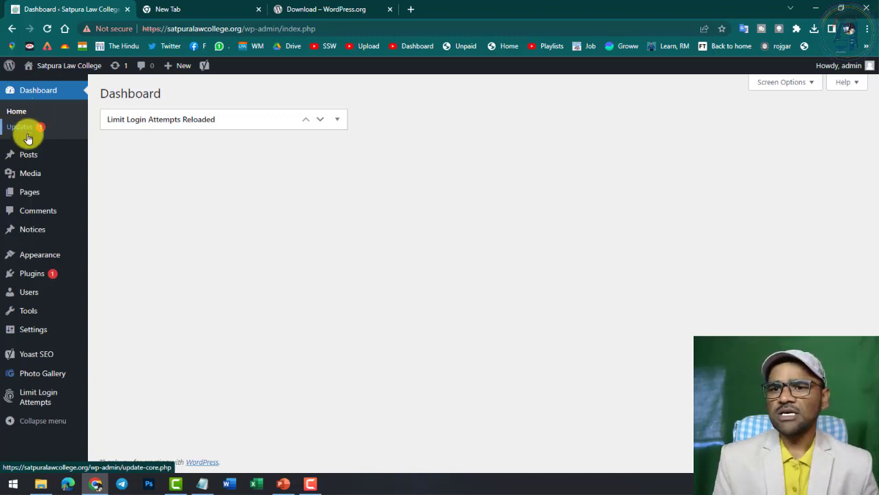
pyautogui.moveTo(27, 155)
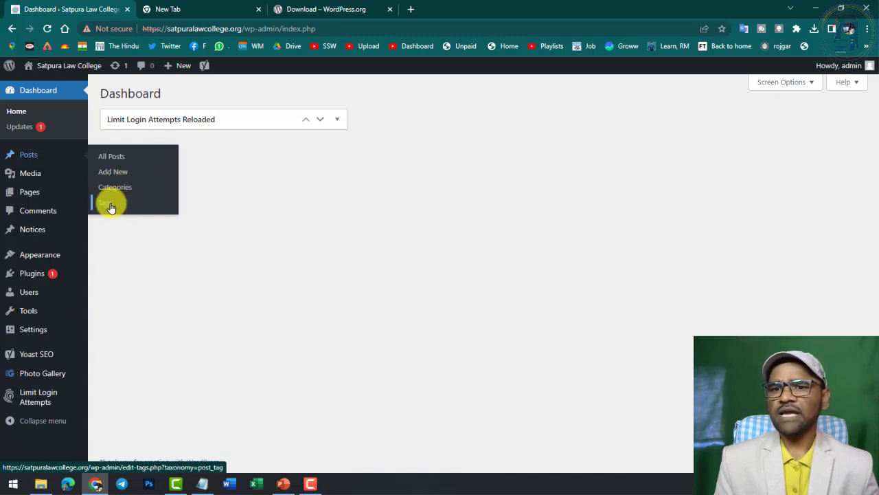
pyautogui.moveTo(32, 177)
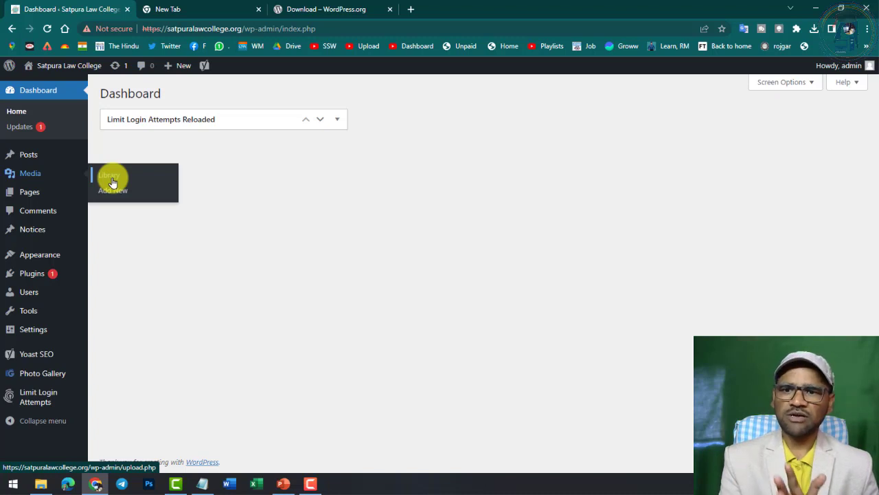
pyautogui.moveTo(39, 194)
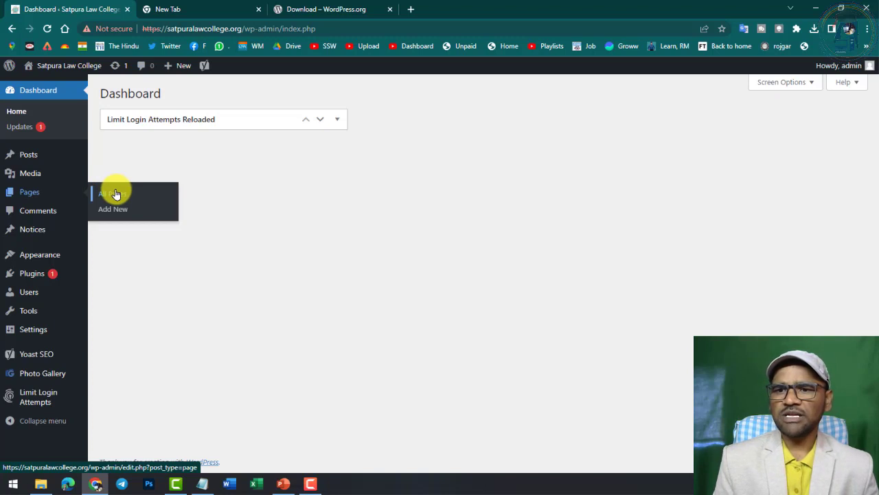
pyautogui.moveTo(39, 227)
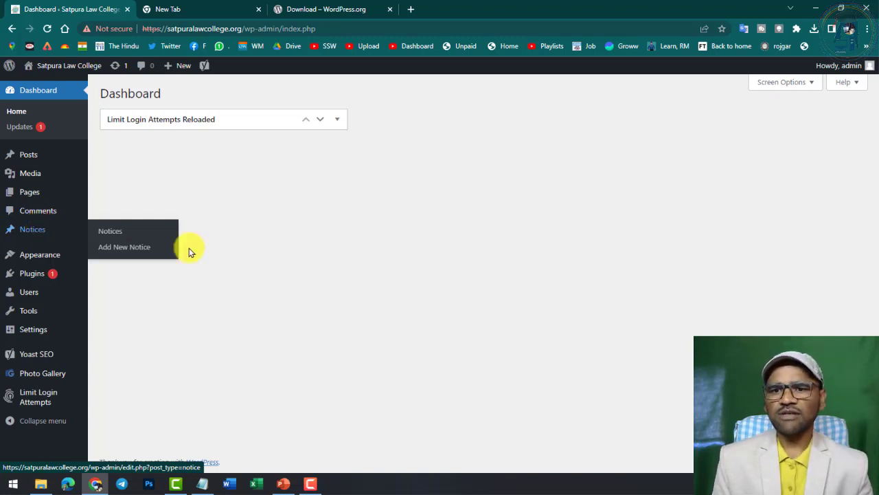
# Step: Open the Themes page under Appearance and review the preview and details of the active HamroClass theme
pyautogui.moveTo(55, 256)
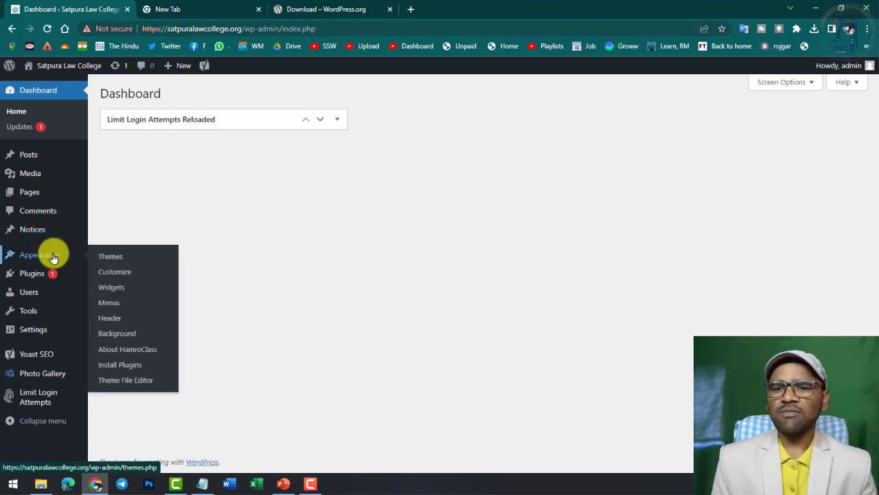
pyautogui.click(109, 263)
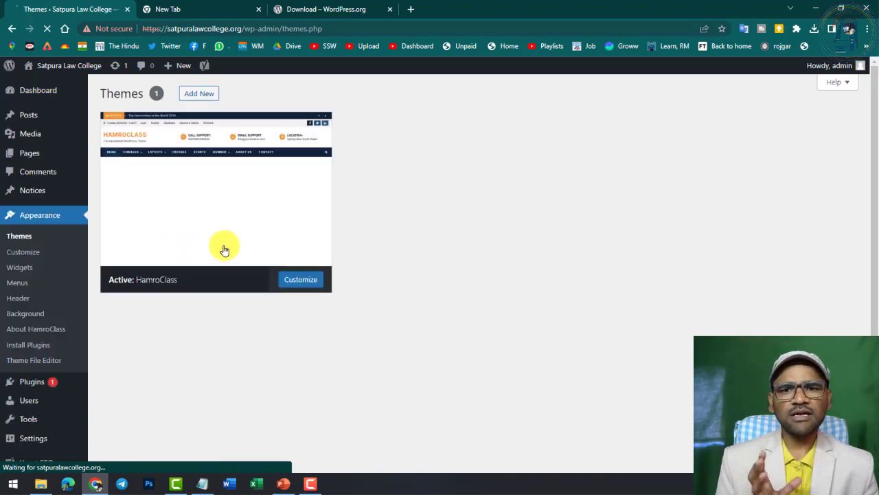
pyautogui.click(281, 239)
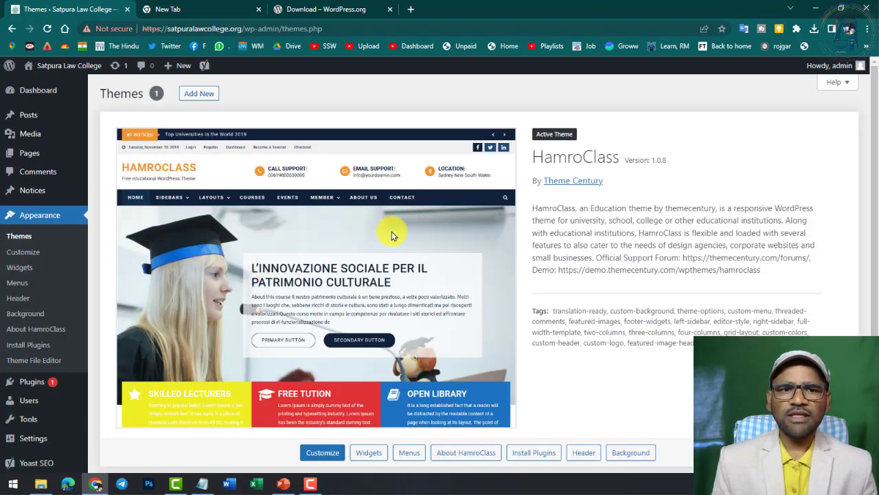
pyautogui.scroll(-2, 392, 232)
pyautogui.scroll(2, 394, 237)
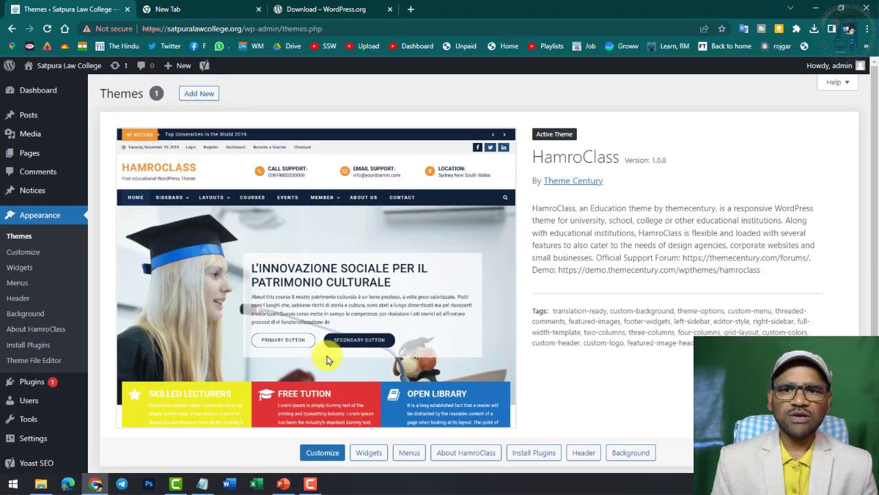
pyautogui.scroll(-1, 278, 233)
pyautogui.scroll(1, 281, 230)
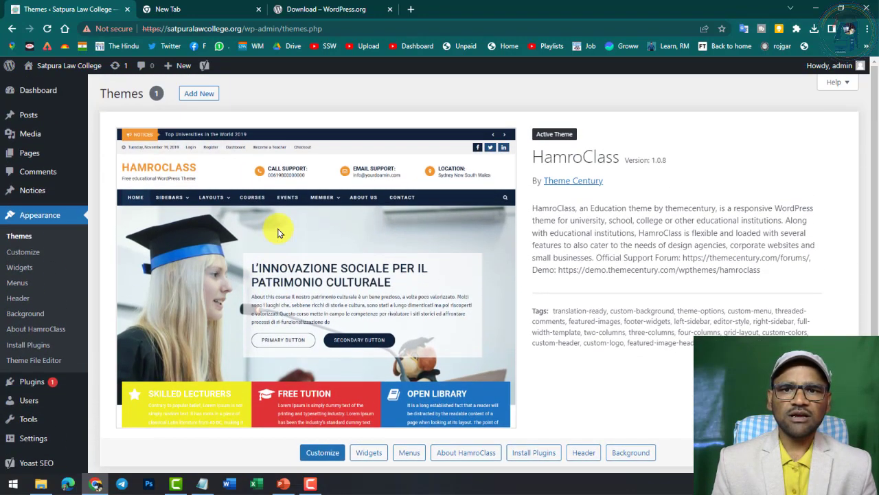
pyautogui.scroll(-2, 283, 227)
pyautogui.scroll(2, 275, 220)
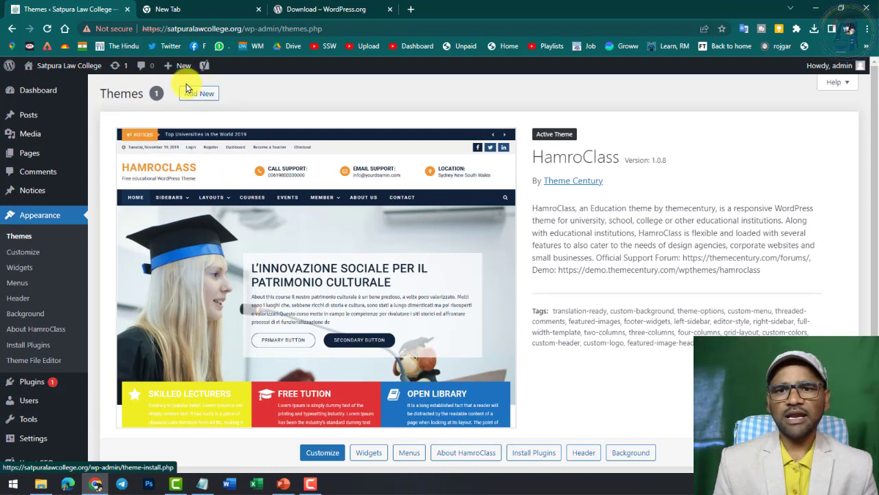
# Step: Open the theme customizer and look through the sections inside Header Options and Template Options
pyautogui.click(193, 97)
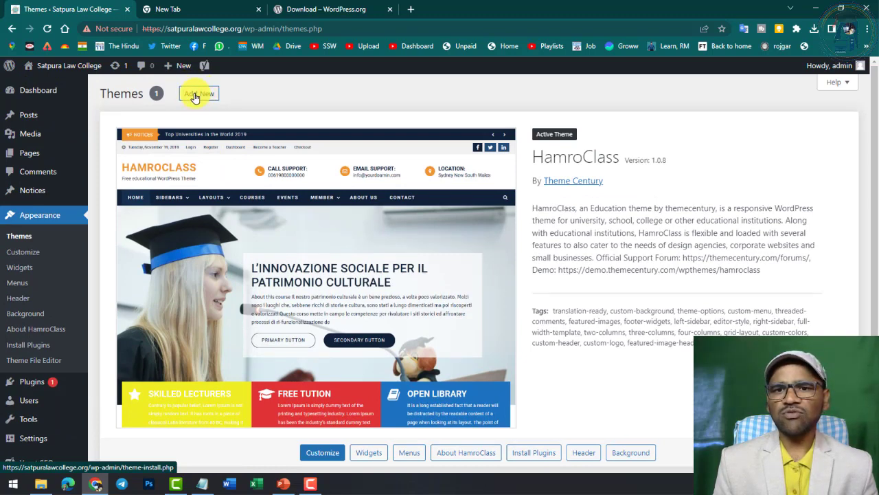
pyautogui.click(23, 253)
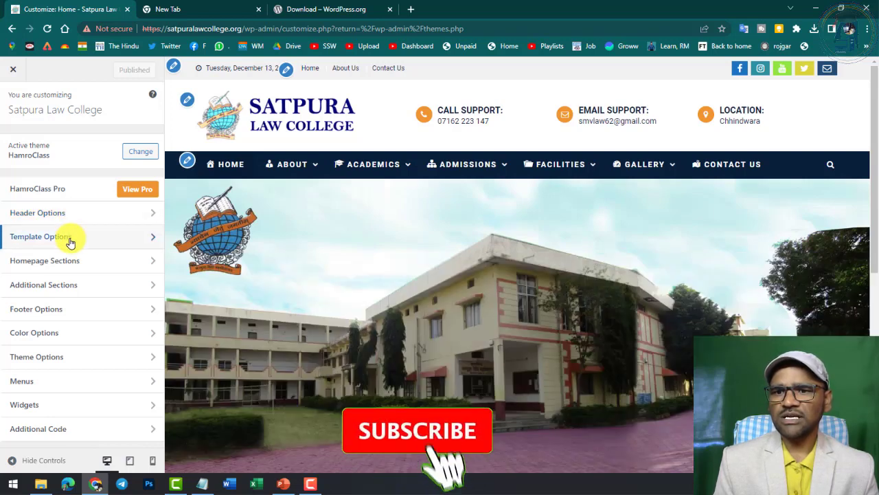
pyautogui.click(88, 214)
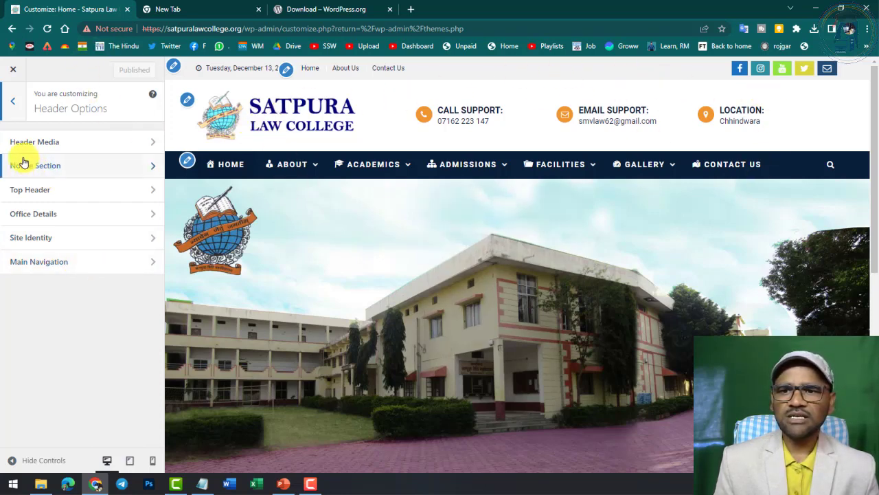
pyautogui.click(14, 105)
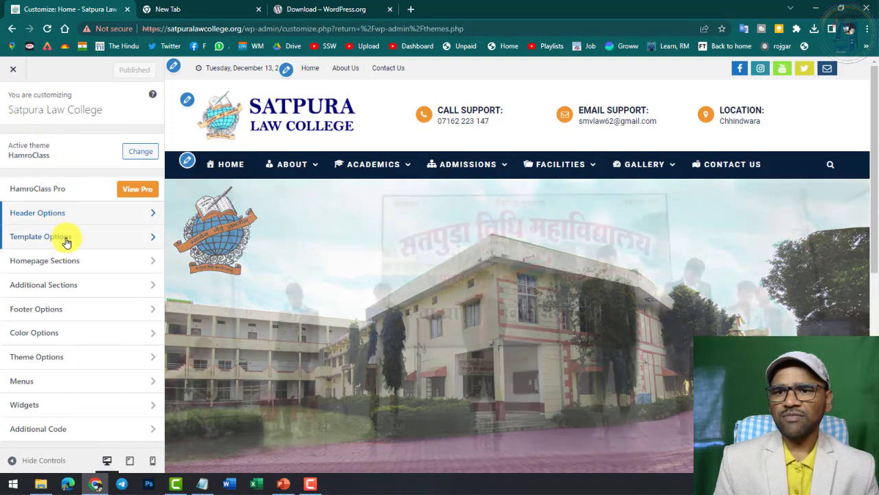
pyautogui.click(66, 241)
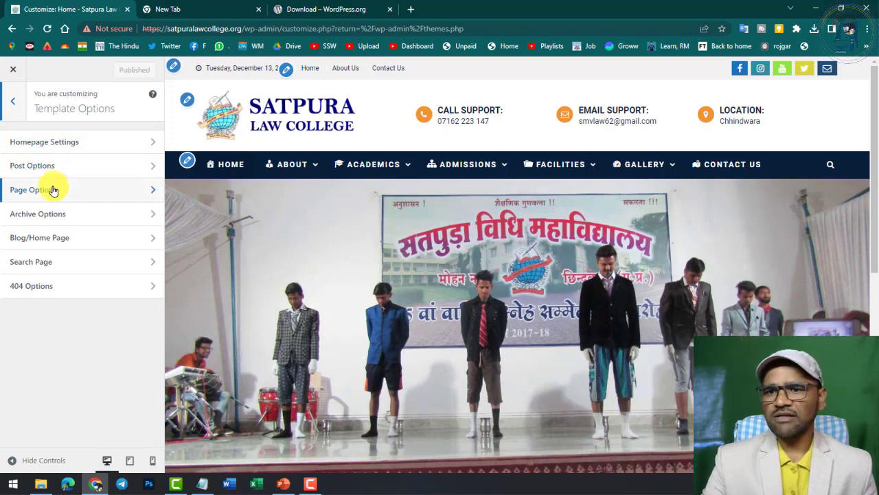
pyautogui.click(15, 105)
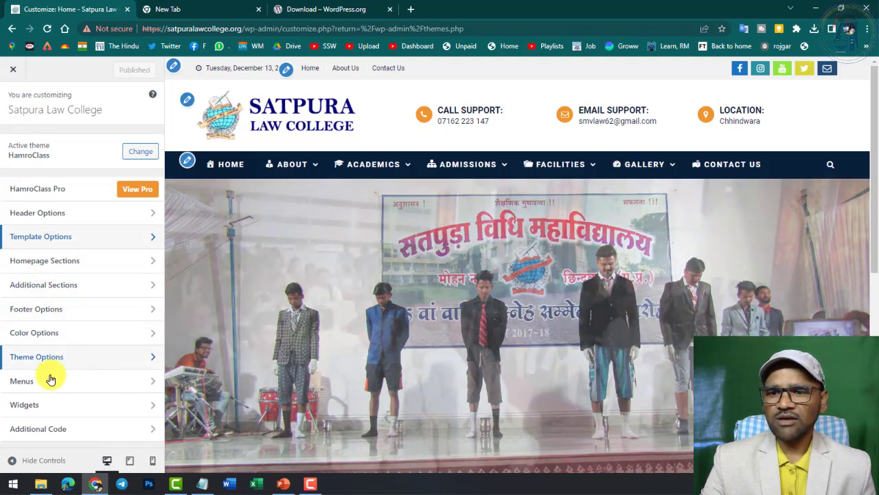
# Step: Examine the customizer's Menus section and the Footer 1 and Footer 2 widget areas, then return to its main list
pyautogui.click(51, 381)
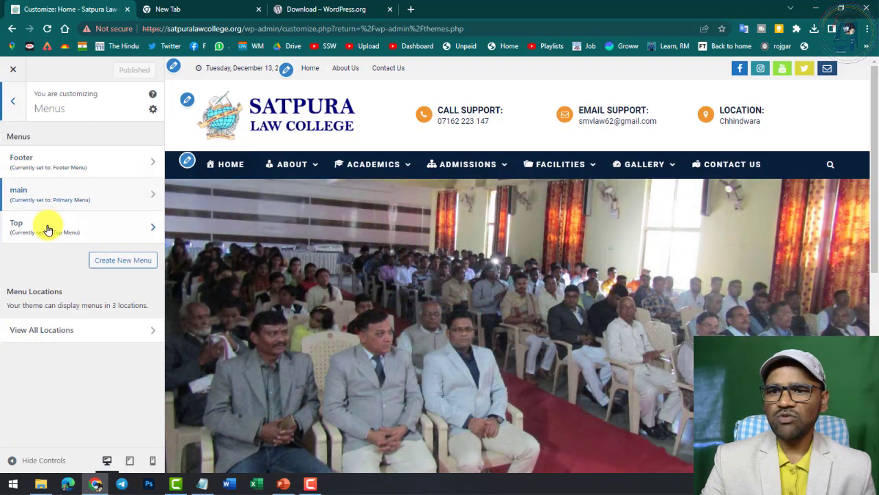
pyautogui.click(13, 101)
pyautogui.click(52, 404)
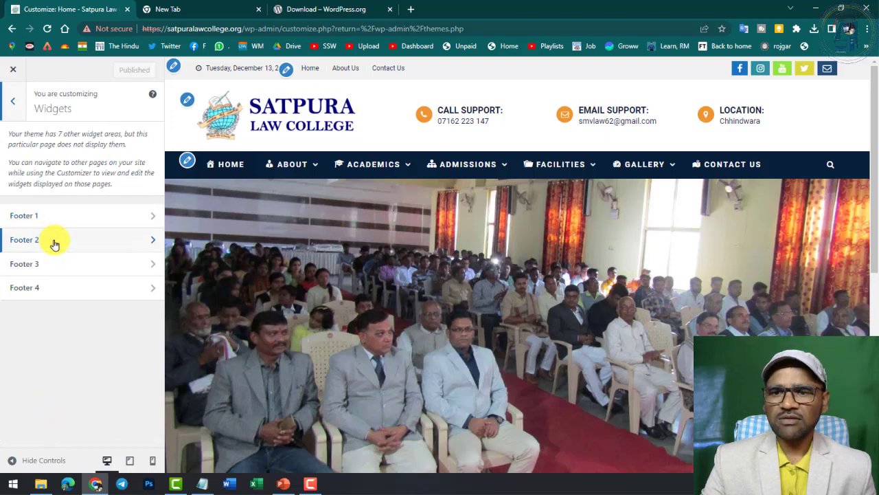
pyautogui.click(126, 216)
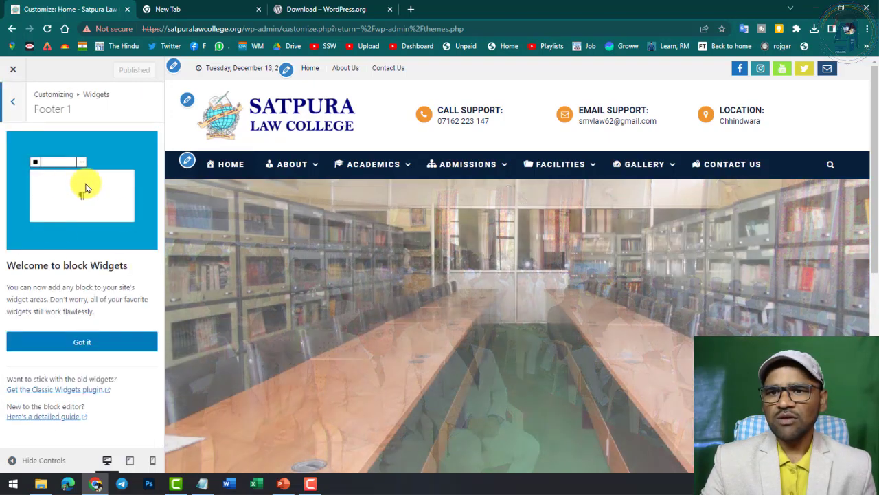
pyautogui.click(12, 101)
pyautogui.click(68, 240)
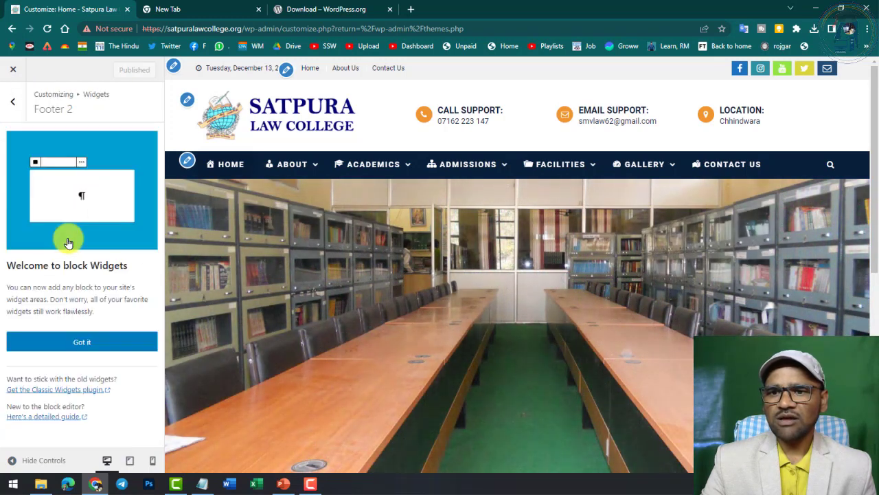
pyautogui.click(12, 102)
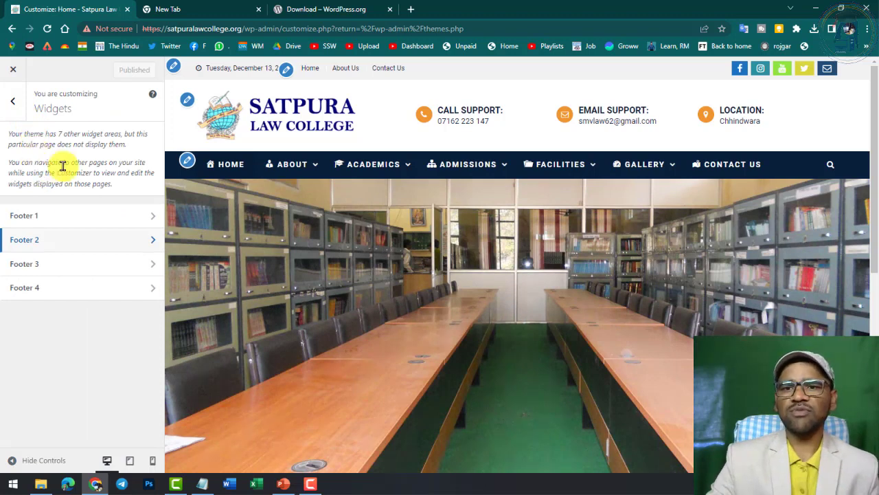
pyautogui.click(15, 103)
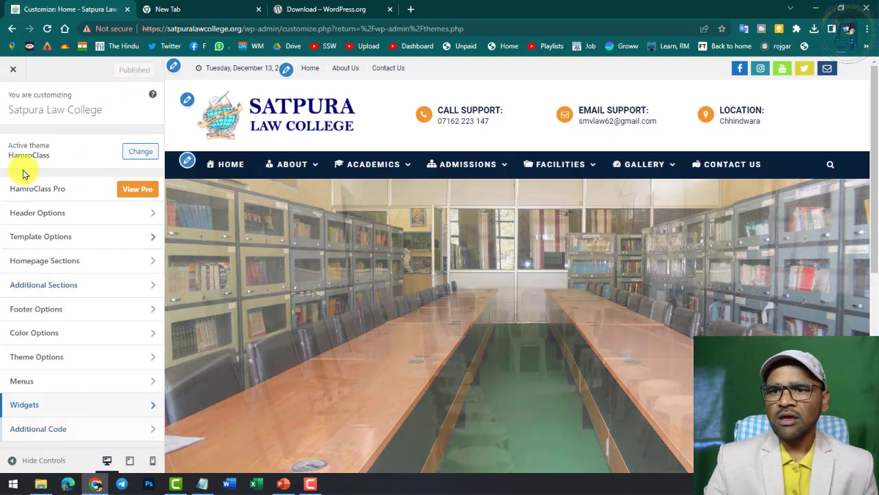
# Step: Close the theme customizer, open the Widgets page under Appearance and go through its block widgets welcome guide to the end
pyautogui.click(12, 69)
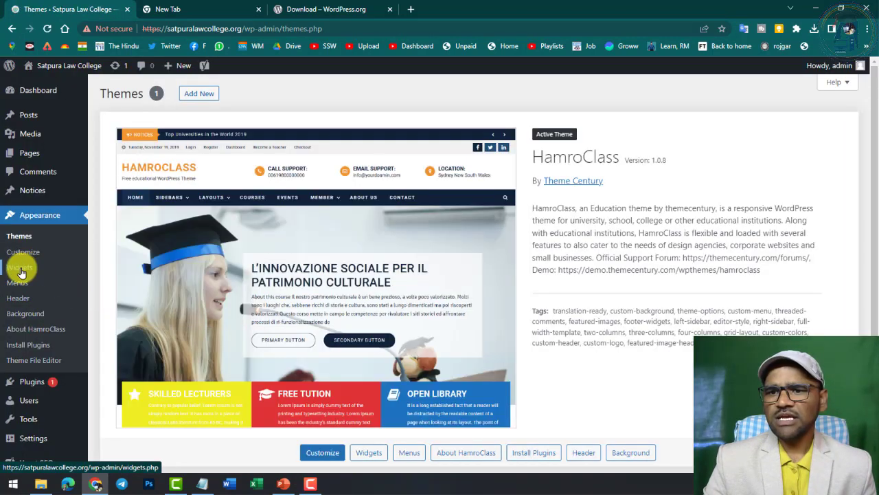
pyautogui.click(20, 269)
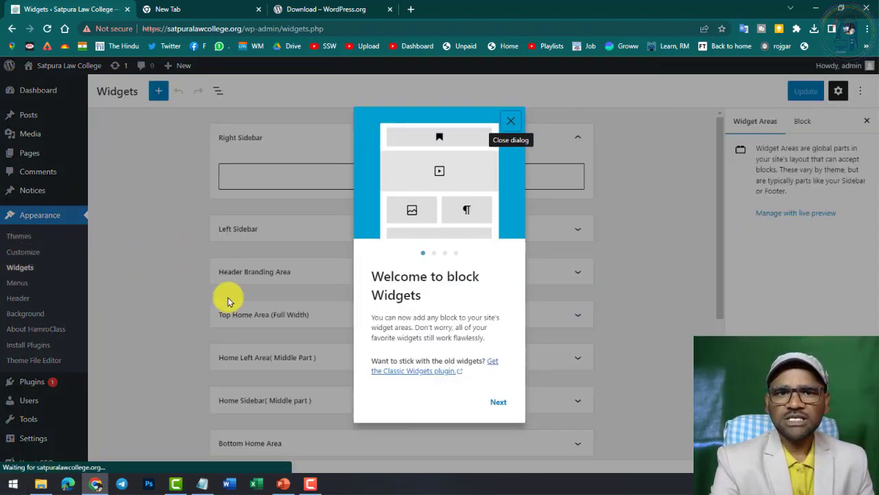
pyautogui.click(503, 405)
pyautogui.click(501, 403)
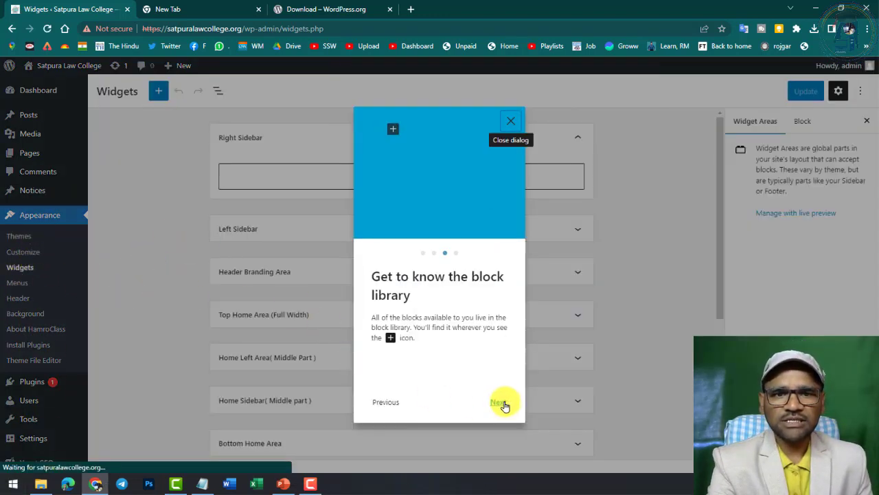
pyautogui.click(501, 403)
pyautogui.click(484, 402)
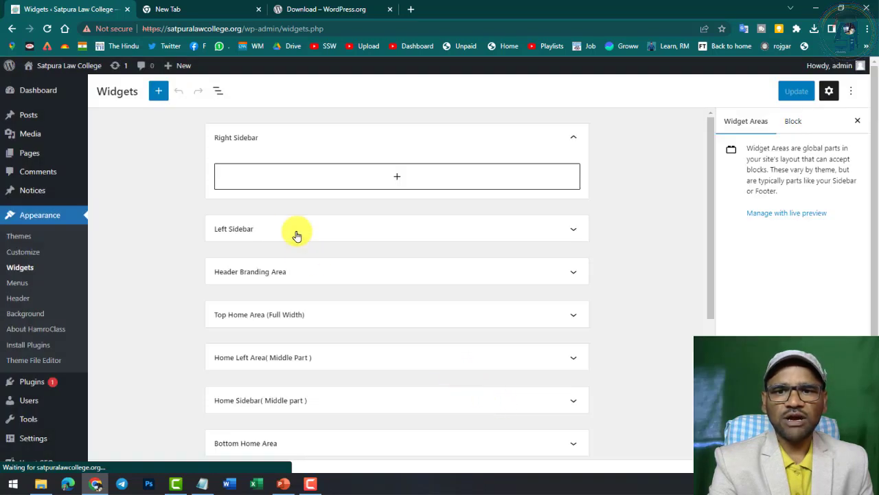
# Step: Look through the list of widget areas and inspect the contents of Left Sidebar and Header Branding Area, collapsing each again
pyautogui.scroll(-4, 292, 221)
pyautogui.scroll(4, 292, 221)
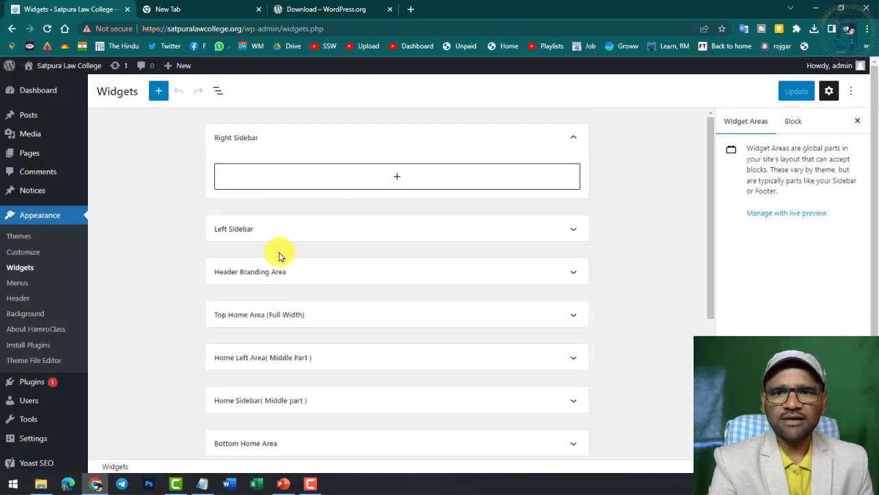
pyautogui.click(573, 229)
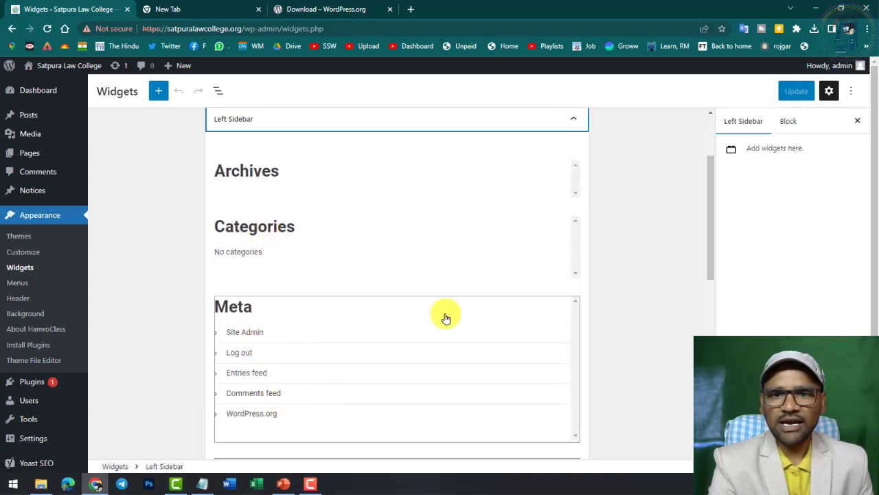
pyautogui.click(574, 120)
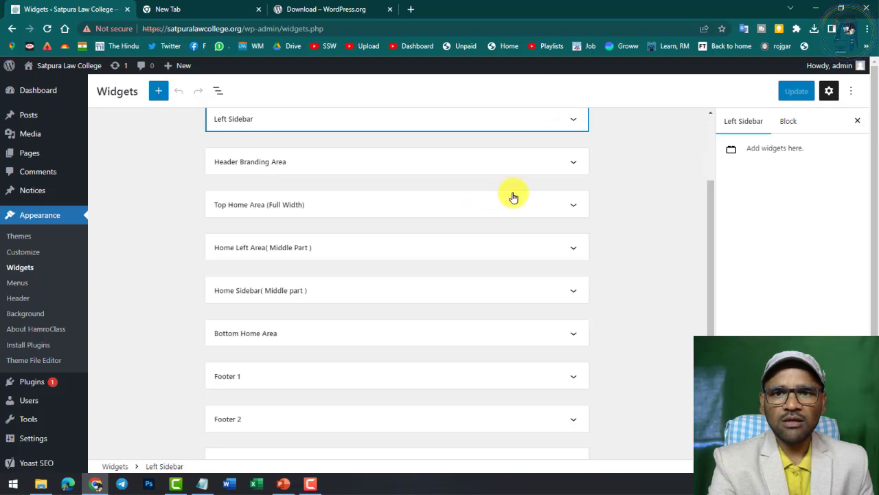
pyautogui.click(573, 164)
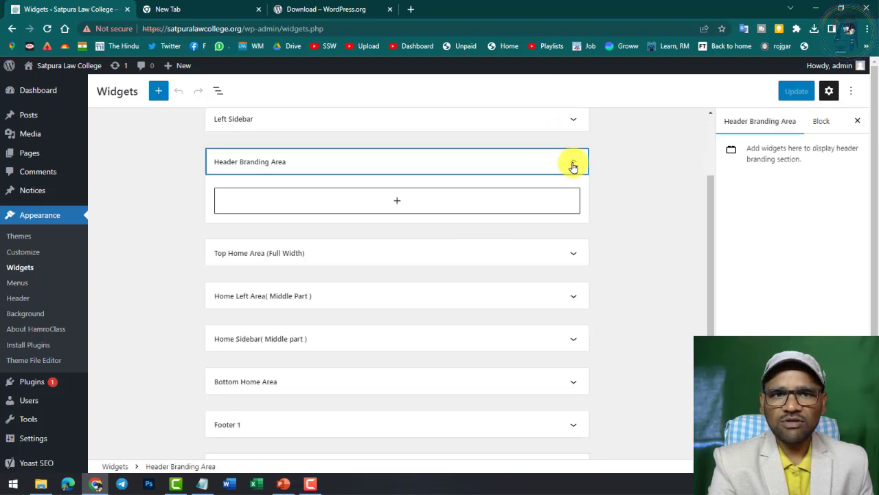
pyautogui.click(574, 165)
# Step: Inspect the Top Home Area, Home Left Area and Home Sidebar widget areas, and review the remaining footer and inactive widget entries
pyautogui.click(570, 207)
pyautogui.click(572, 206)
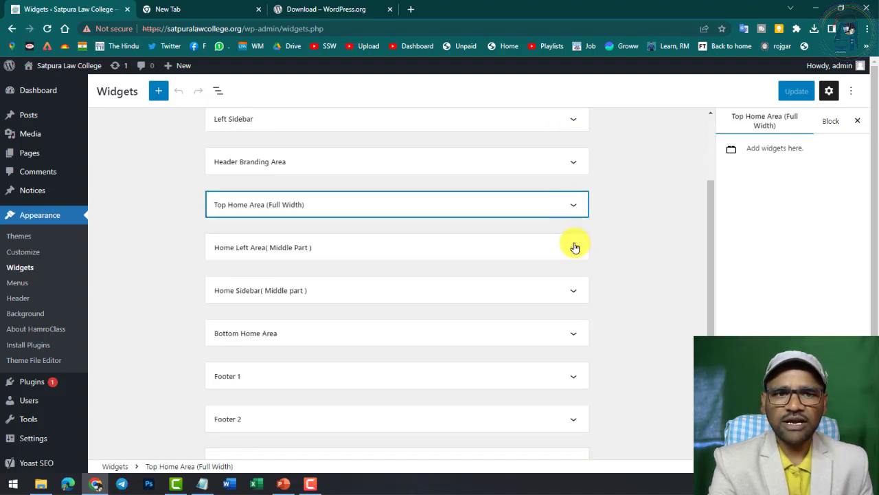
pyautogui.click(573, 249)
pyautogui.click(573, 248)
pyautogui.click(571, 291)
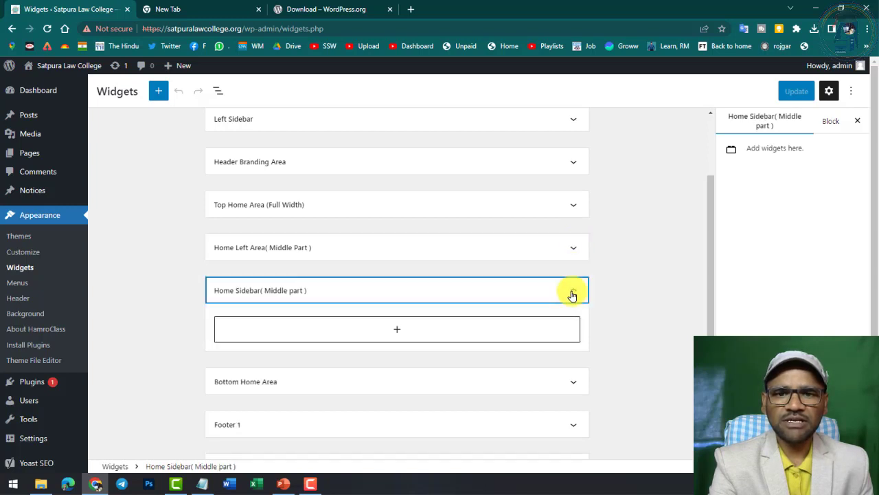
pyautogui.click(570, 294)
pyautogui.scroll(-1, 396, 337)
pyautogui.scroll(-1, 396, 337)
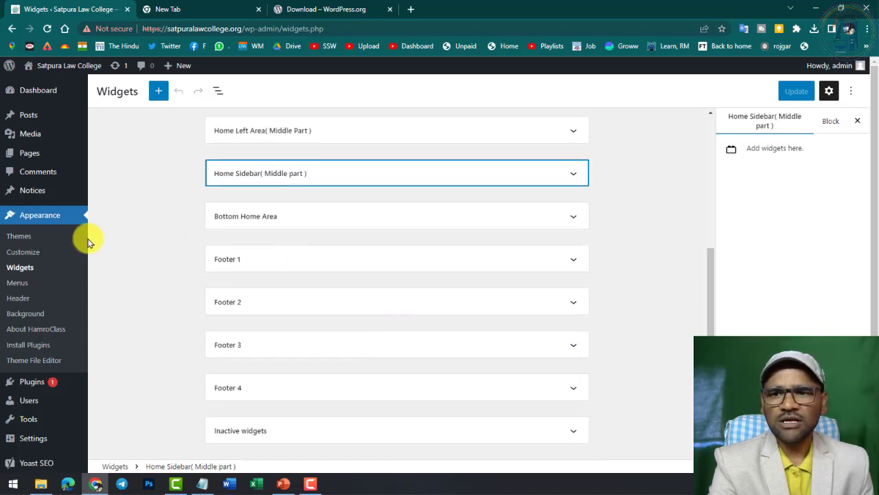
# Step: Open the Menus page under Appearance and examine the main menu's items and sub items down to the Menu Settings
pyautogui.click(20, 285)
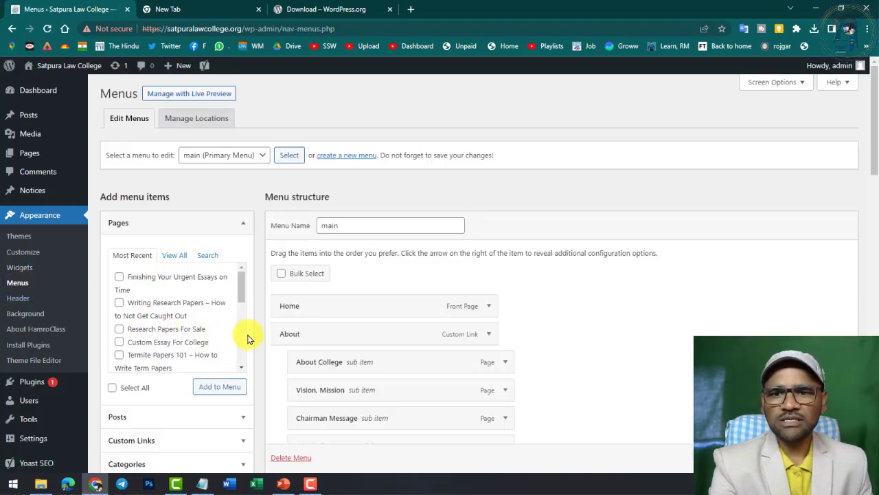
pyautogui.scroll(-2, 250, 321)
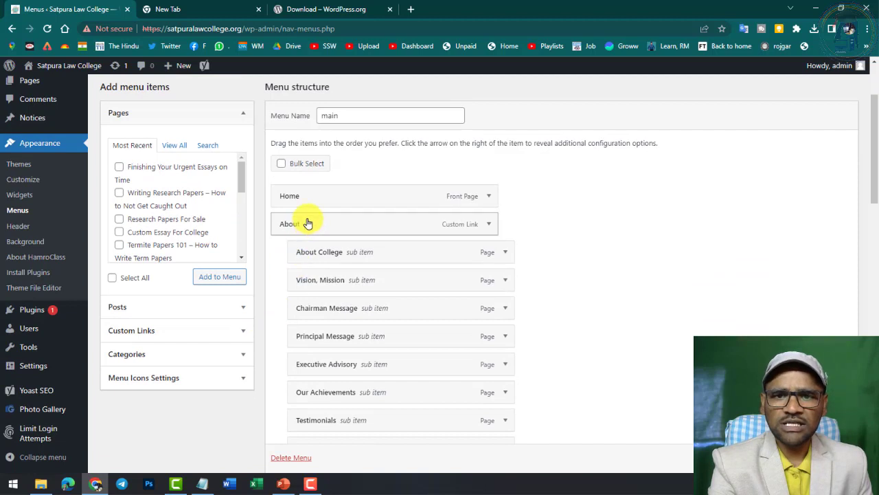
pyautogui.scroll(-2, 280, 206)
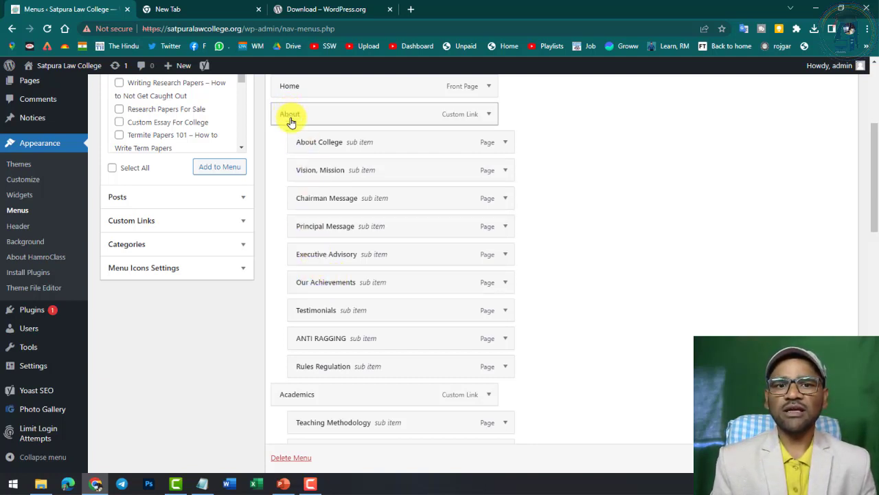
pyautogui.moveTo(291, 122); pyautogui.dragTo(302, 131)
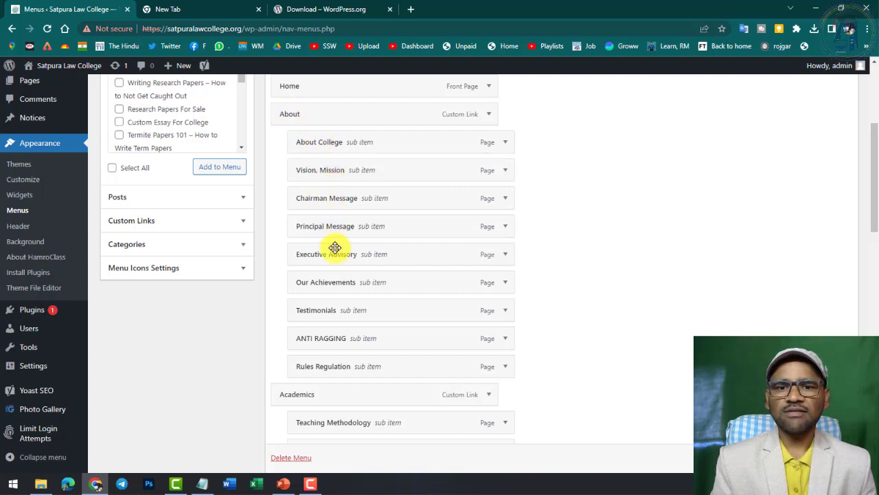
pyautogui.scroll(-3, 338, 361)
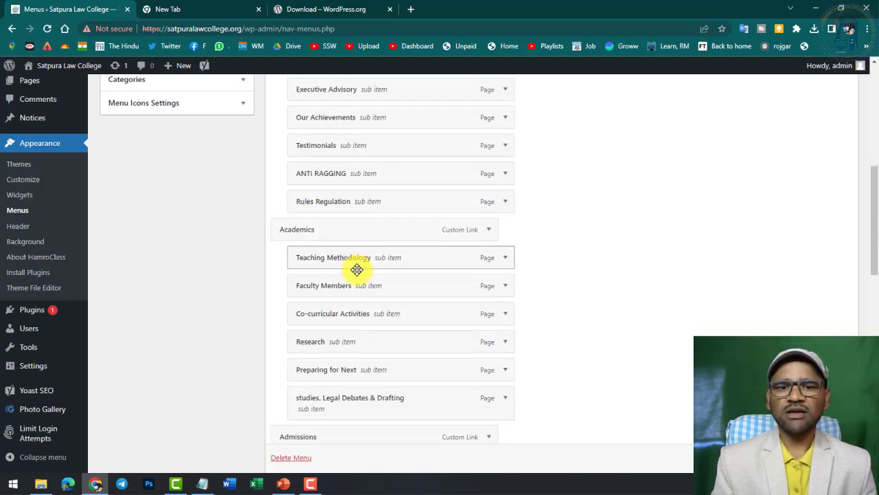
pyautogui.scroll(-4, 357, 269)
pyautogui.scroll(-4, 363, 255)
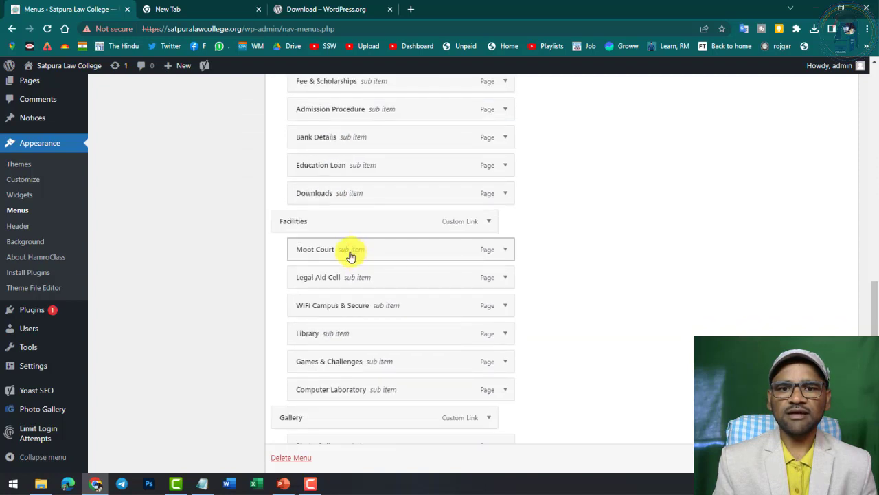
pyautogui.scroll(-5, 351, 254)
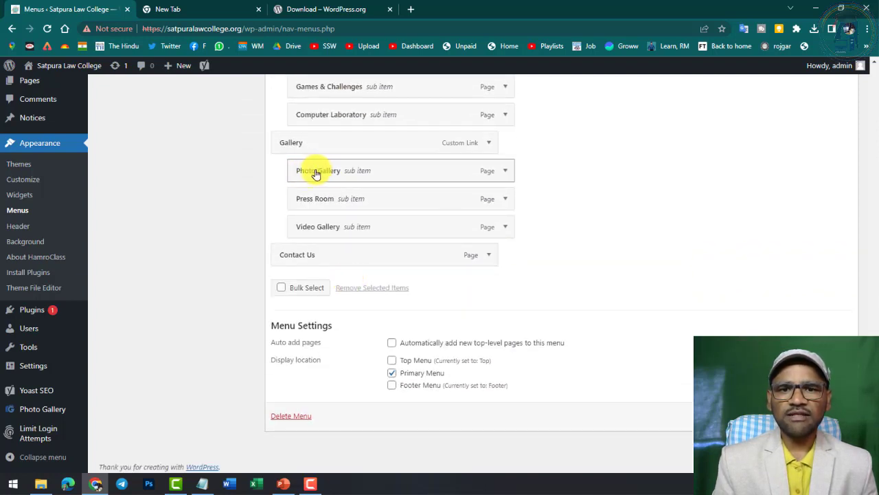
pyautogui.moveTo(315, 174); pyautogui.dragTo(320, 200)
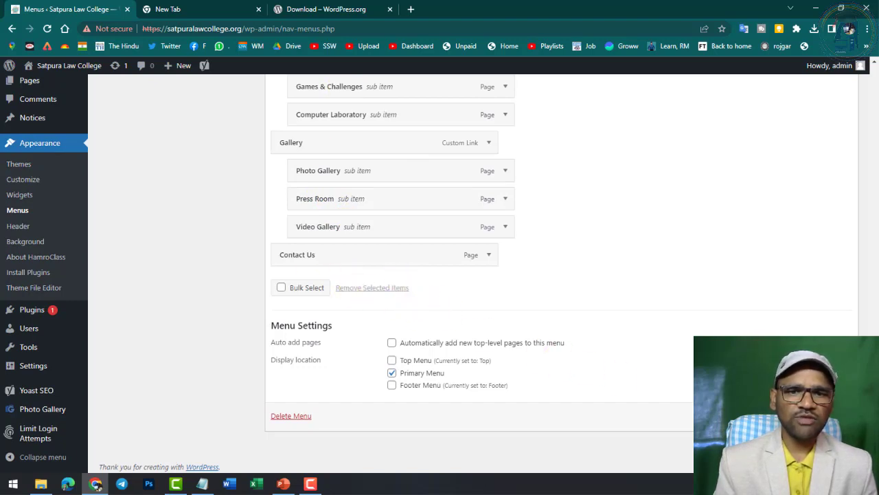
# Step: Go back to the start of the Menus page and look over the pages and other item groups available for adding
pyautogui.scroll(15, 488, 226)
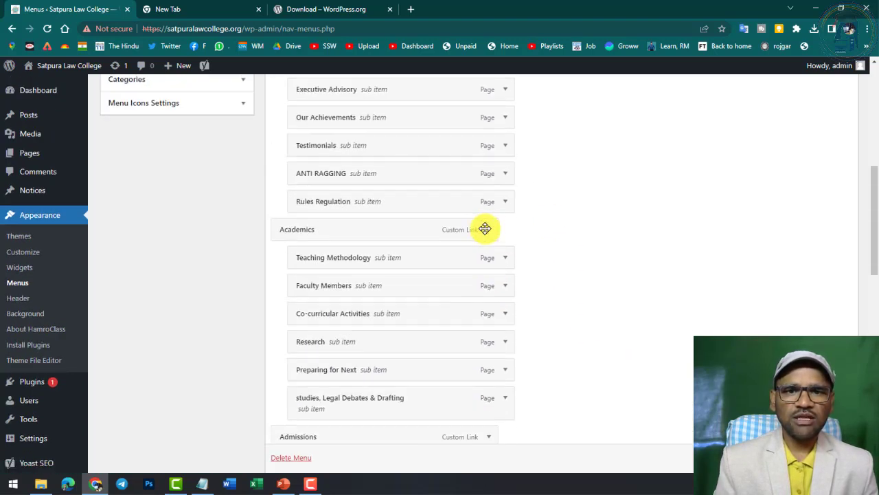
pyautogui.scroll(2, 485, 232)
pyautogui.scroll(-2, 268, 298)
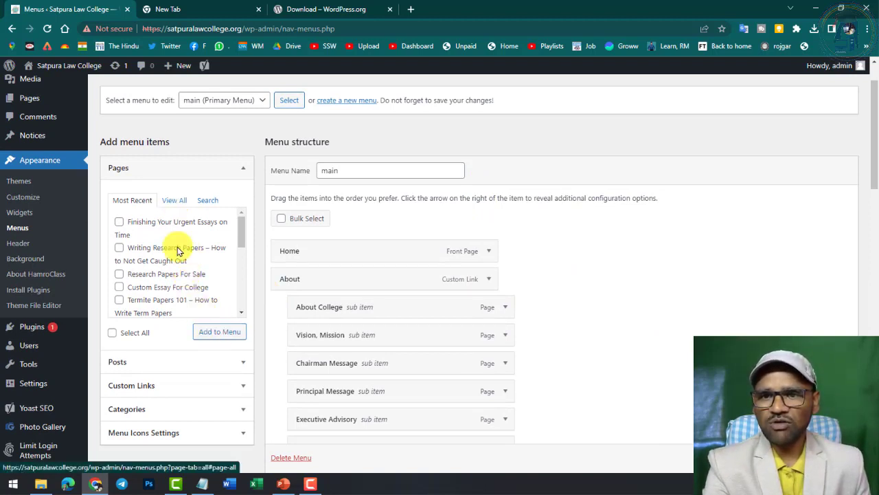
pyautogui.scroll(-5, 178, 261)
pyautogui.scroll(-3, 278, 288)
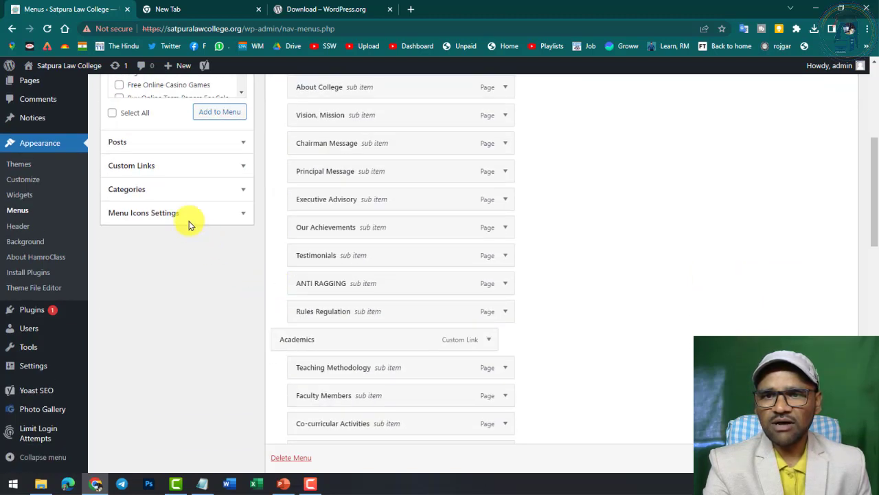
pyautogui.scroll(-2, 248, 143)
pyautogui.scroll(5, 248, 143)
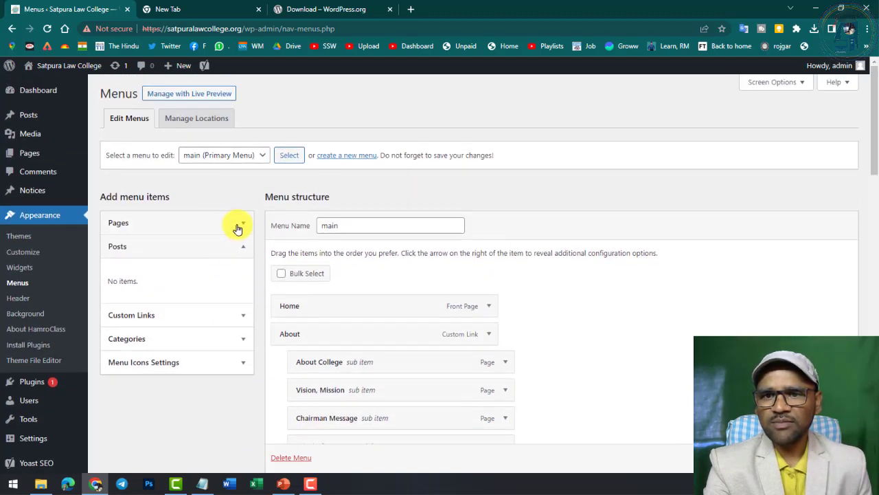
# Step: Expand and collapse the Pages, Posts, Custom Links and Categories groups of the addable menu items to view their contents
pyautogui.click(237, 228)
pyautogui.click(237, 227)
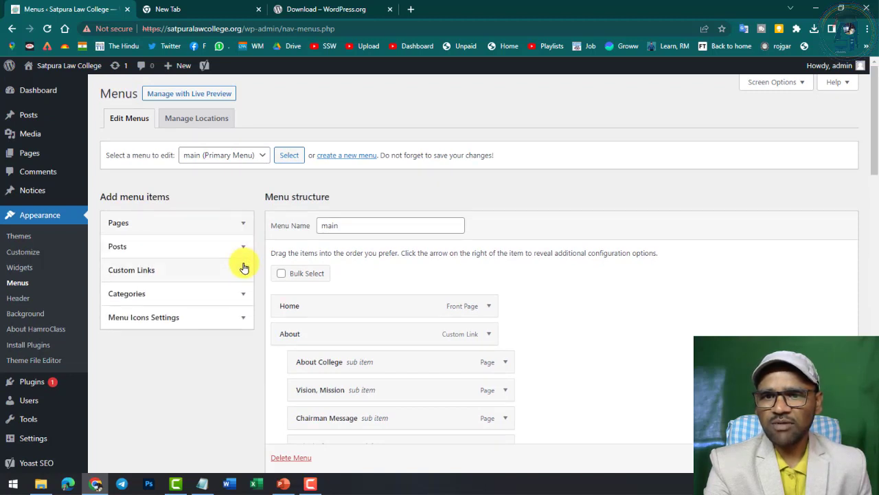
pyautogui.click(243, 249)
pyautogui.click(243, 249)
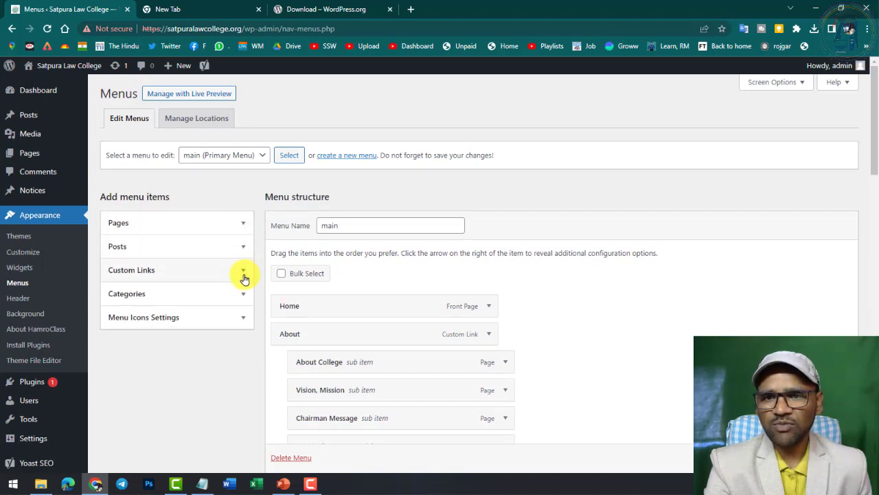
pyautogui.click(244, 275)
pyautogui.click(244, 274)
pyautogui.click(243, 303)
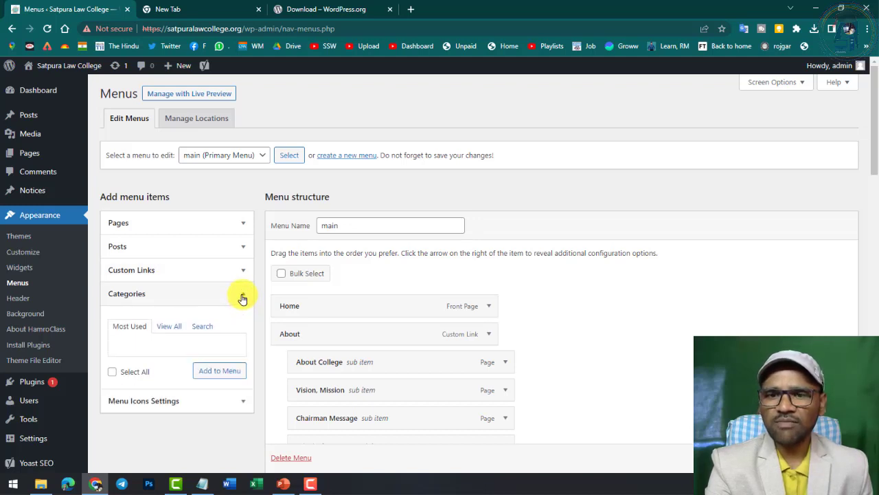
pyautogui.click(242, 298)
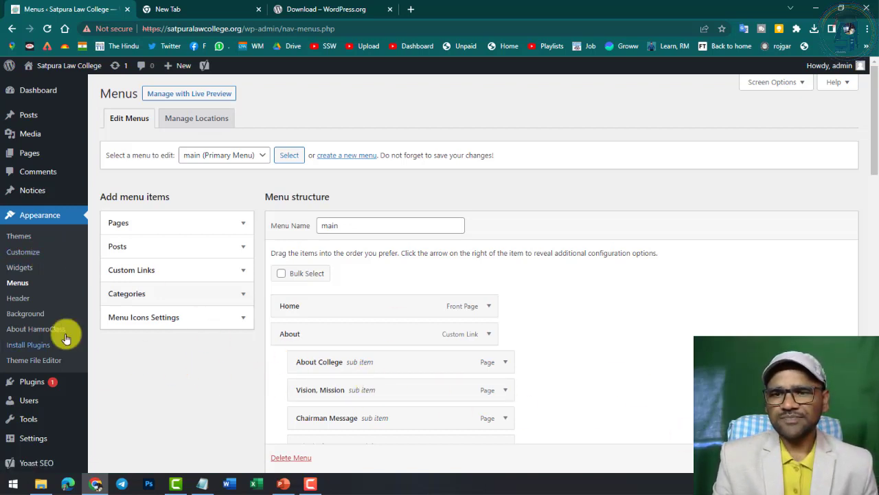
# Step: Try to open the Header settings in the customizer, go back through Menus to the Widgets page and reload it
pyautogui.click(22, 298)
pyautogui.click(491, 91)
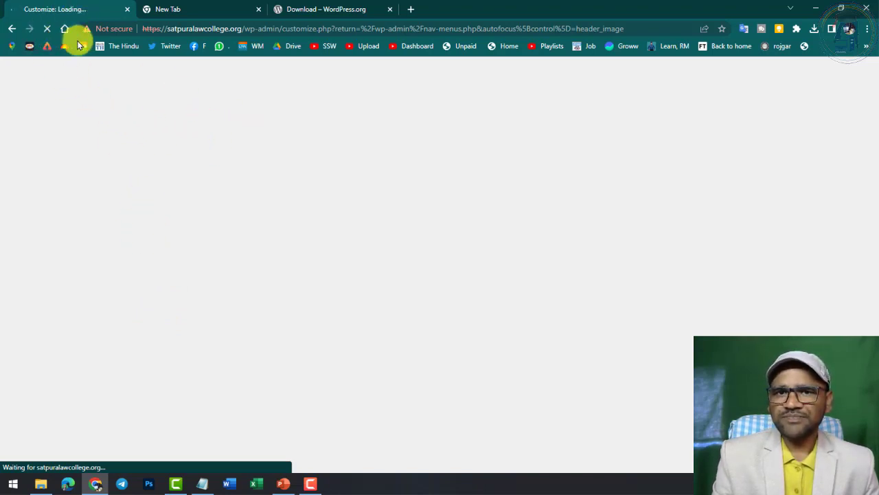
pyautogui.click(13, 30)
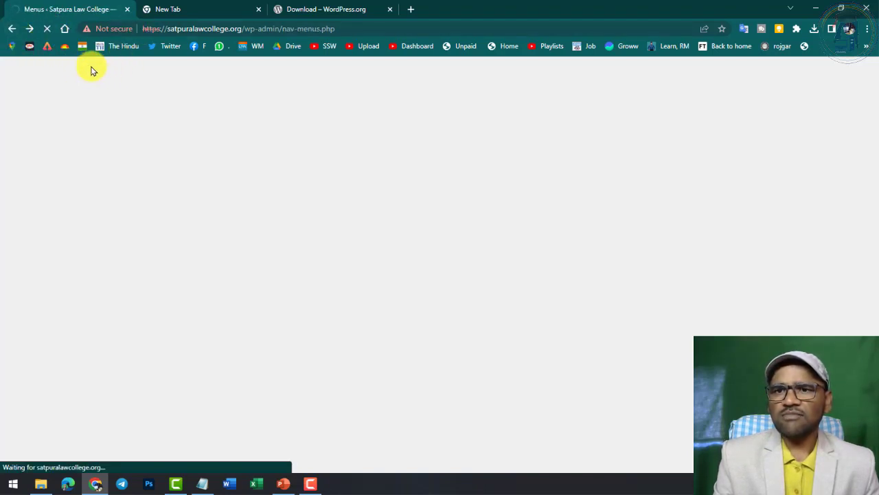
pyautogui.hotkey('alt', 'Left')
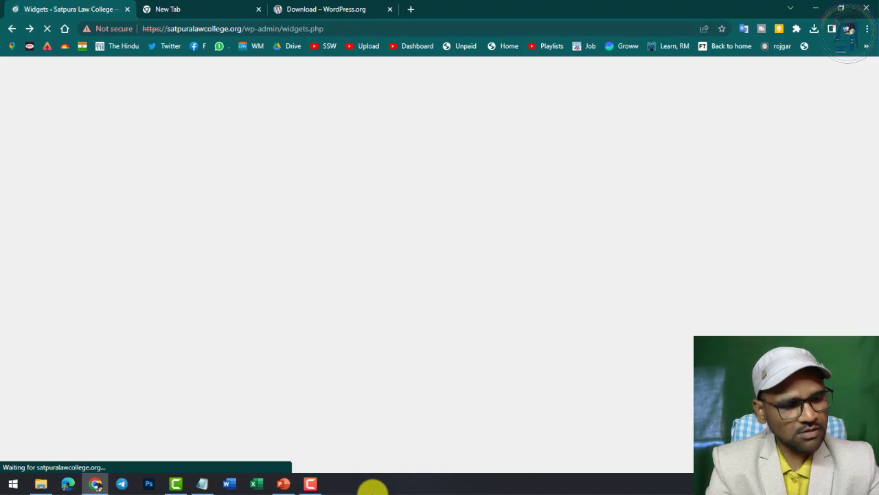
pyautogui.click(49, 29)
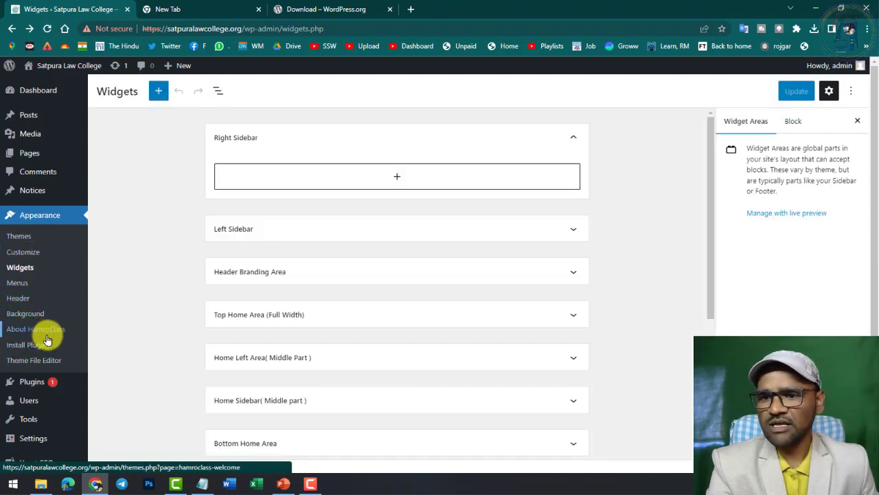
# Step: Open the Installed Plugins page, review the listed plugins and activate the installed plugin search field
pyautogui.click(32, 345)
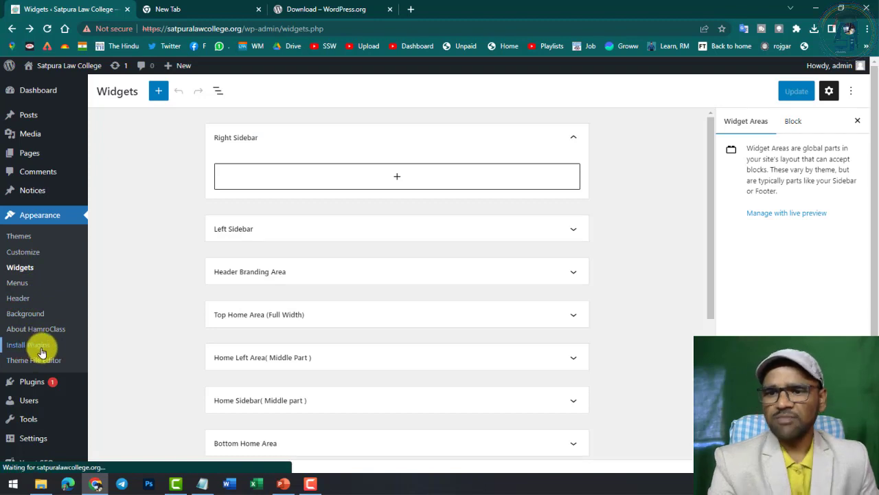
pyautogui.moveTo(34, 382)
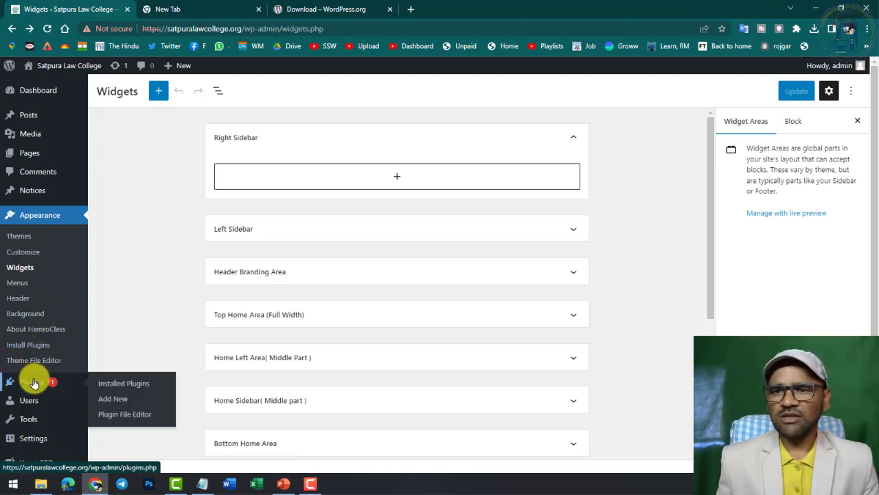
pyautogui.click(28, 380)
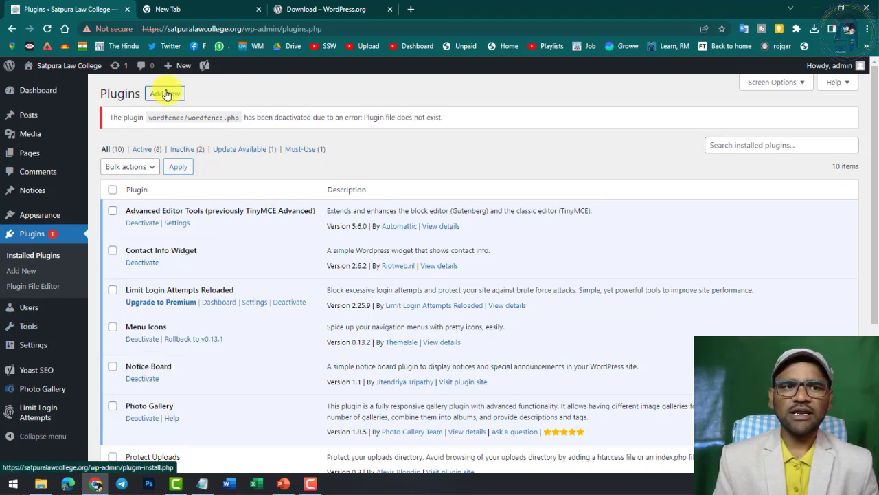
pyautogui.click(719, 145)
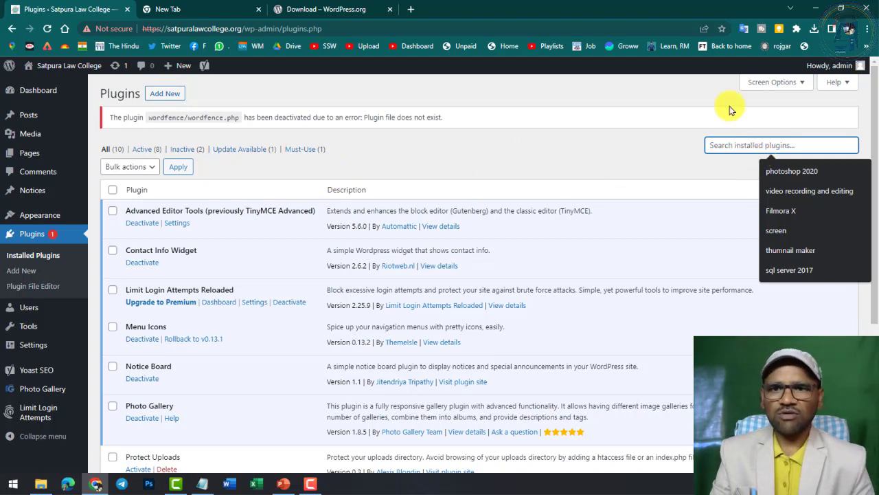
# Step: Try to open the page for adding a new plugin, and back in the plugin list search the installed plugins for "contact"
pyautogui.click(165, 93)
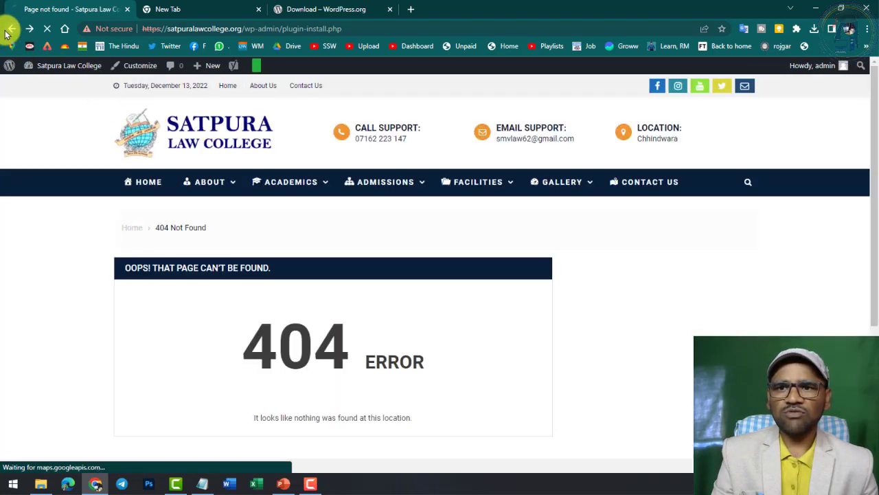
pyautogui.click(12, 29)
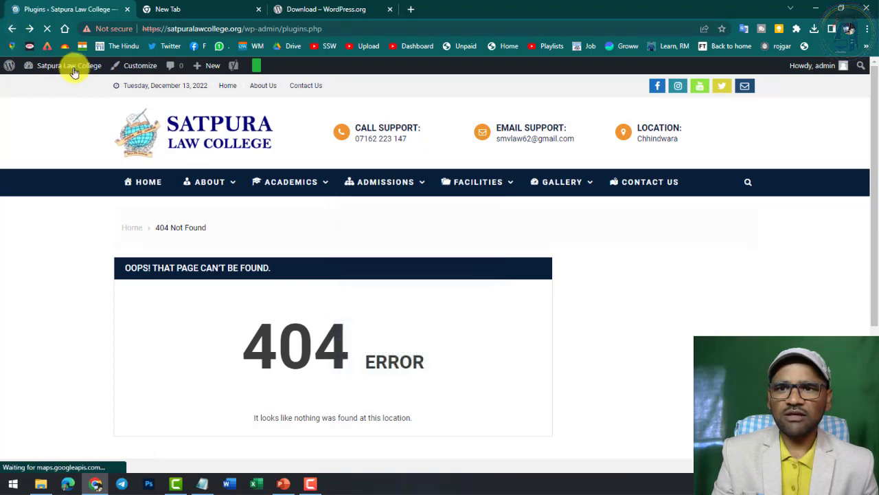
pyautogui.click(824, 110)
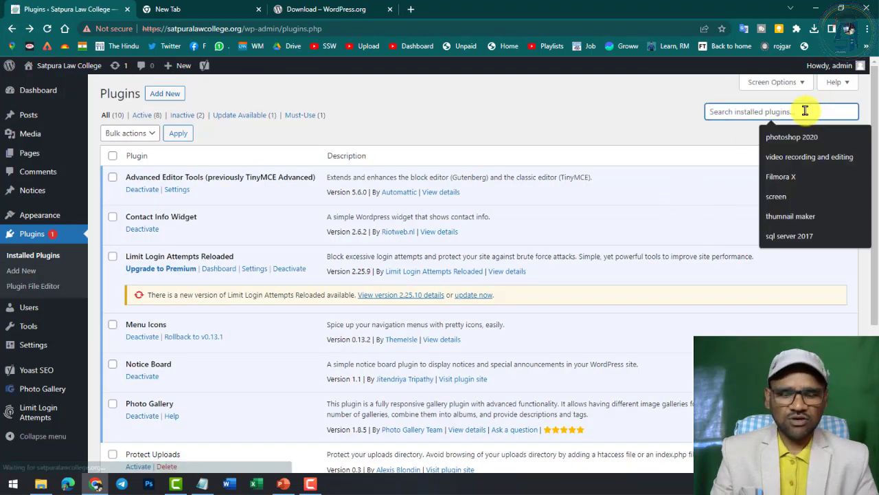
pyautogui.write('contact')
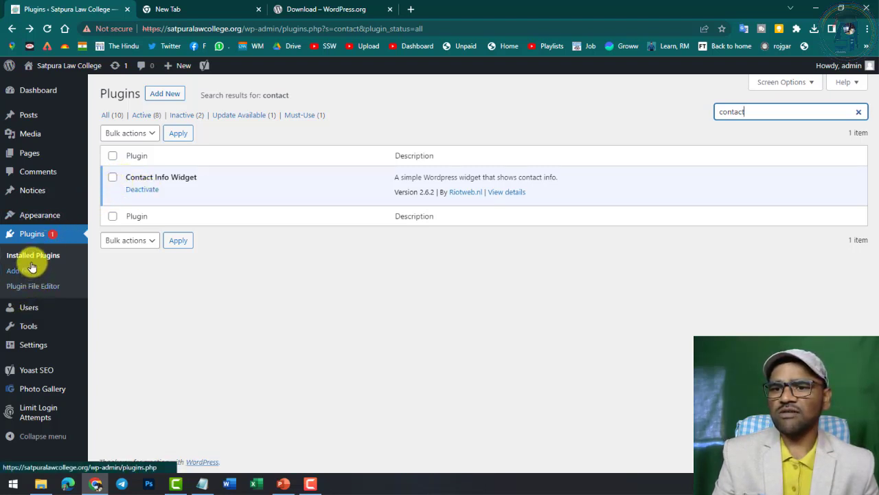
# Step: Look through the submenu options of Users, Tools, Yoast SEO, Photo Gallery, Posts, Pages and Media in the admin navigation
pyautogui.moveTo(18, 314)
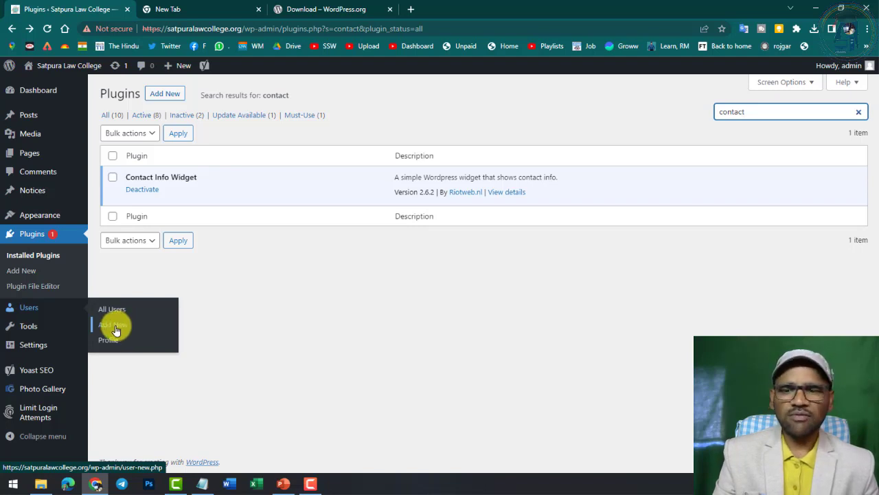
pyautogui.moveTo(35, 333)
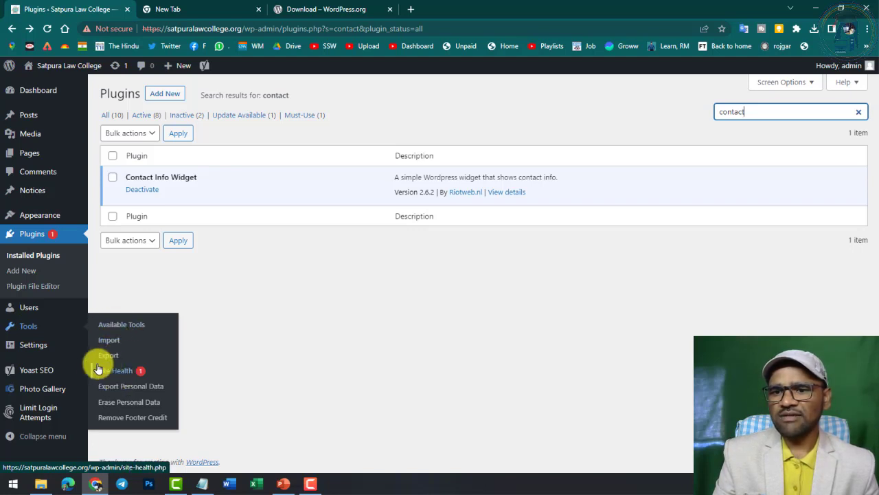
pyautogui.moveTo(54, 371)
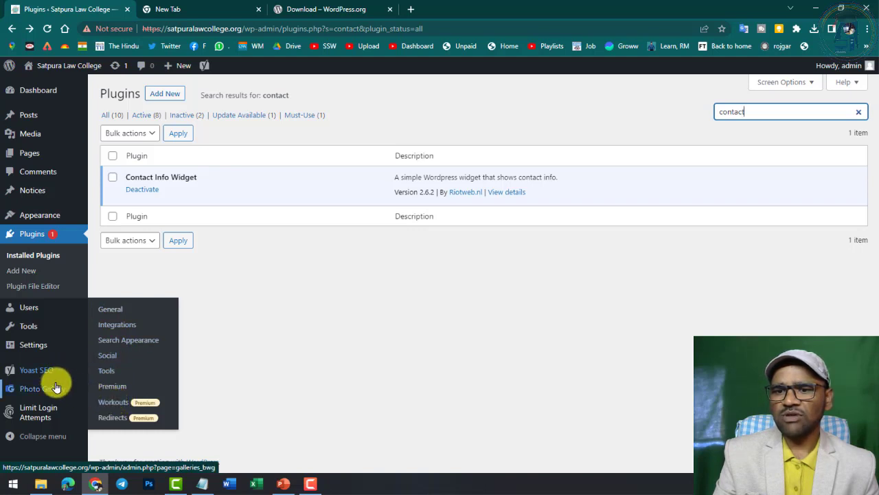
pyautogui.moveTo(59, 388)
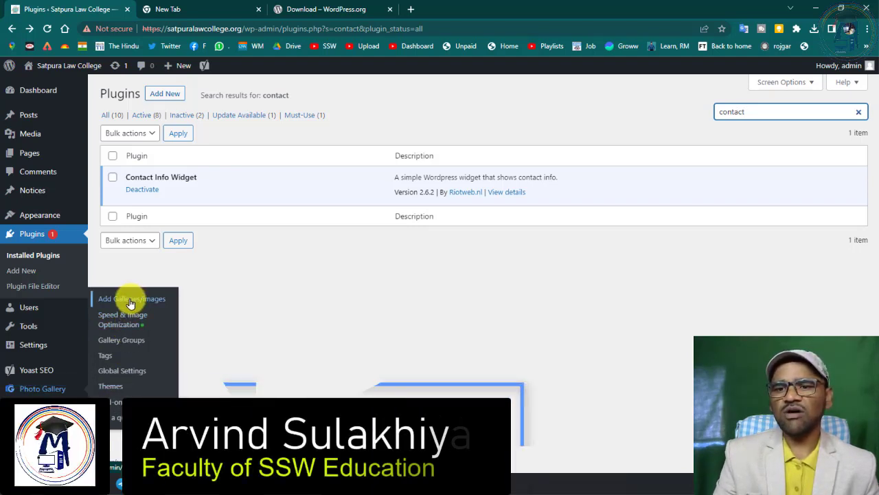
pyautogui.moveTo(25, 118)
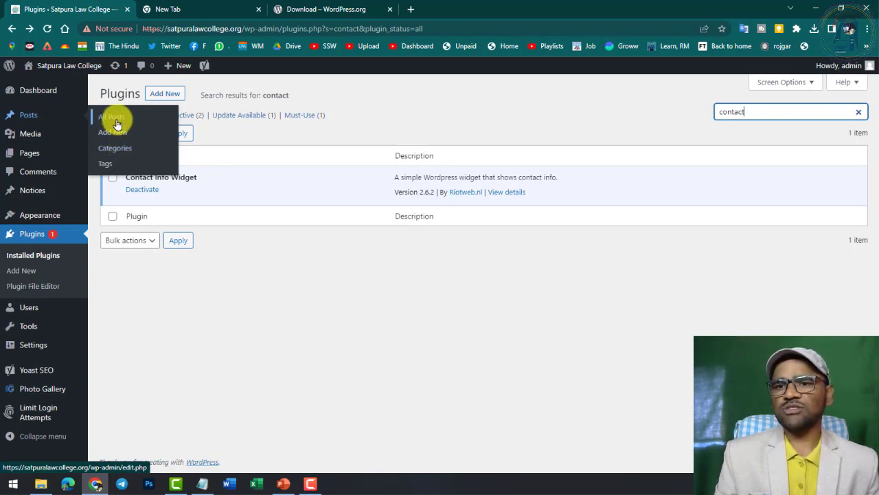
pyautogui.moveTo(53, 156)
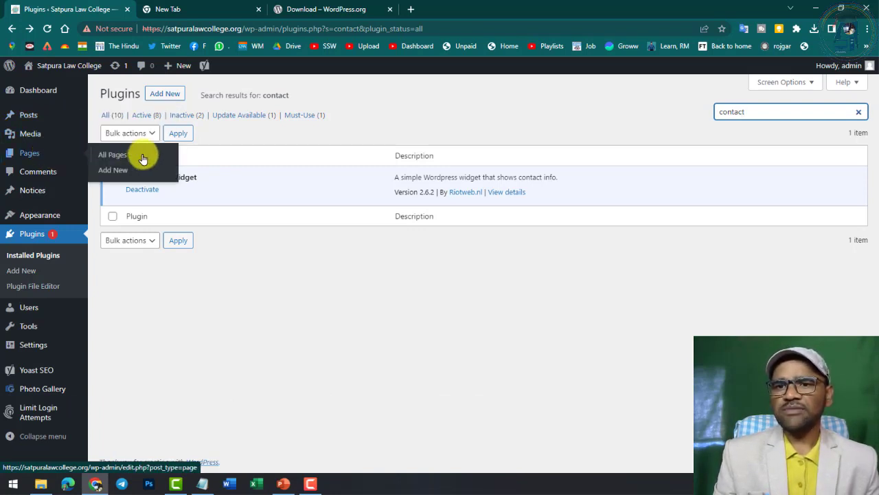
pyautogui.moveTo(28, 138)
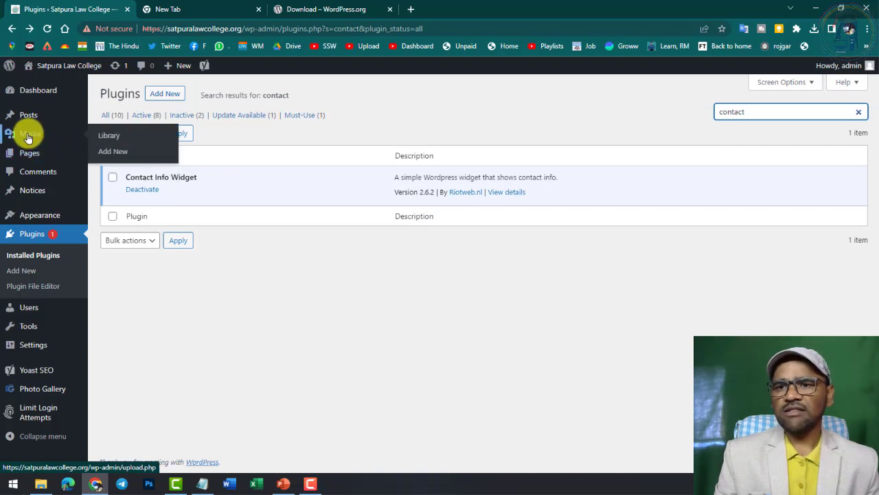